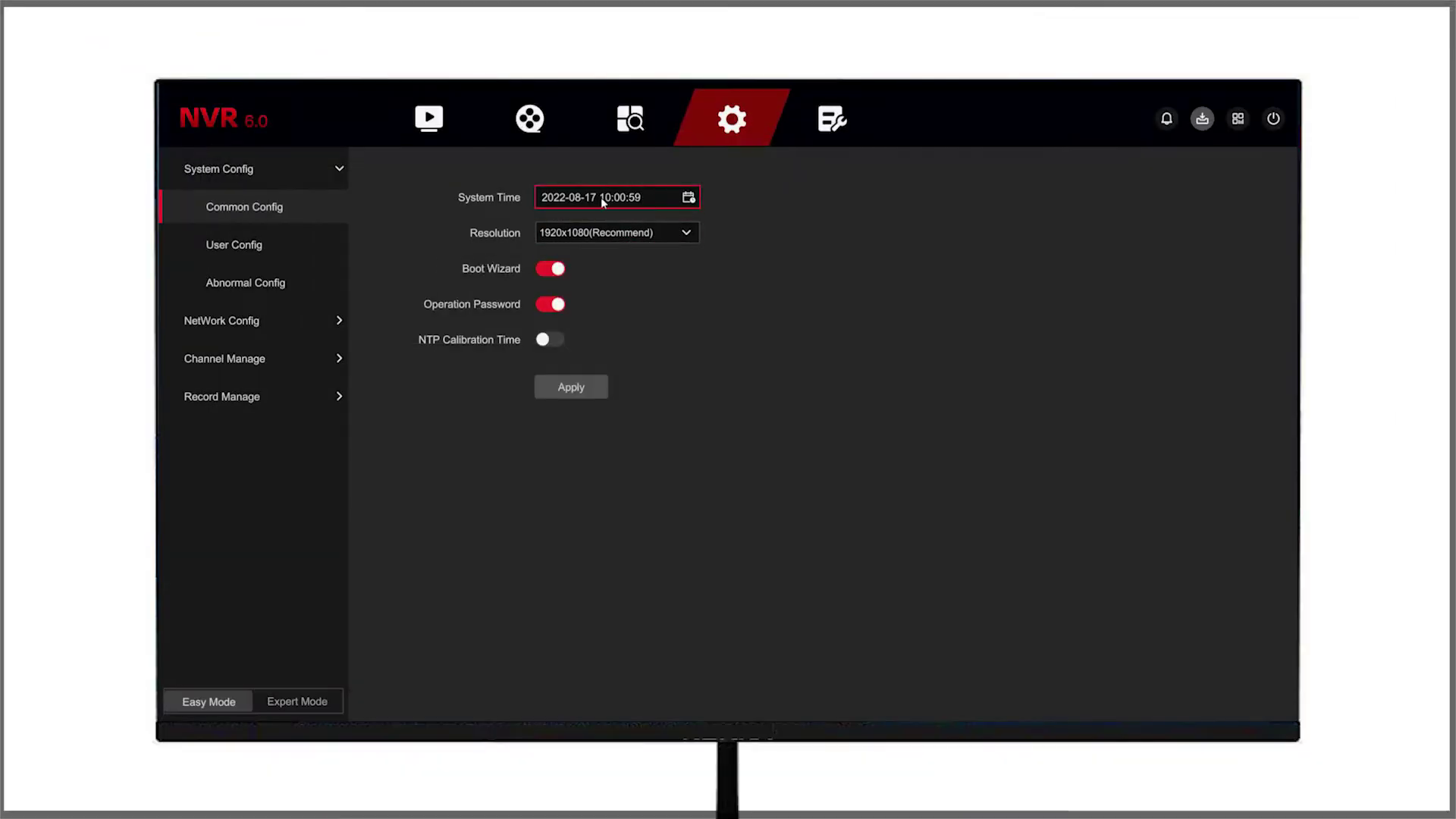
# Step: Set the system date to 2022-08-17 and keep output resolution at 1920x1080(Recommend)
pyautogui.click(595, 199)
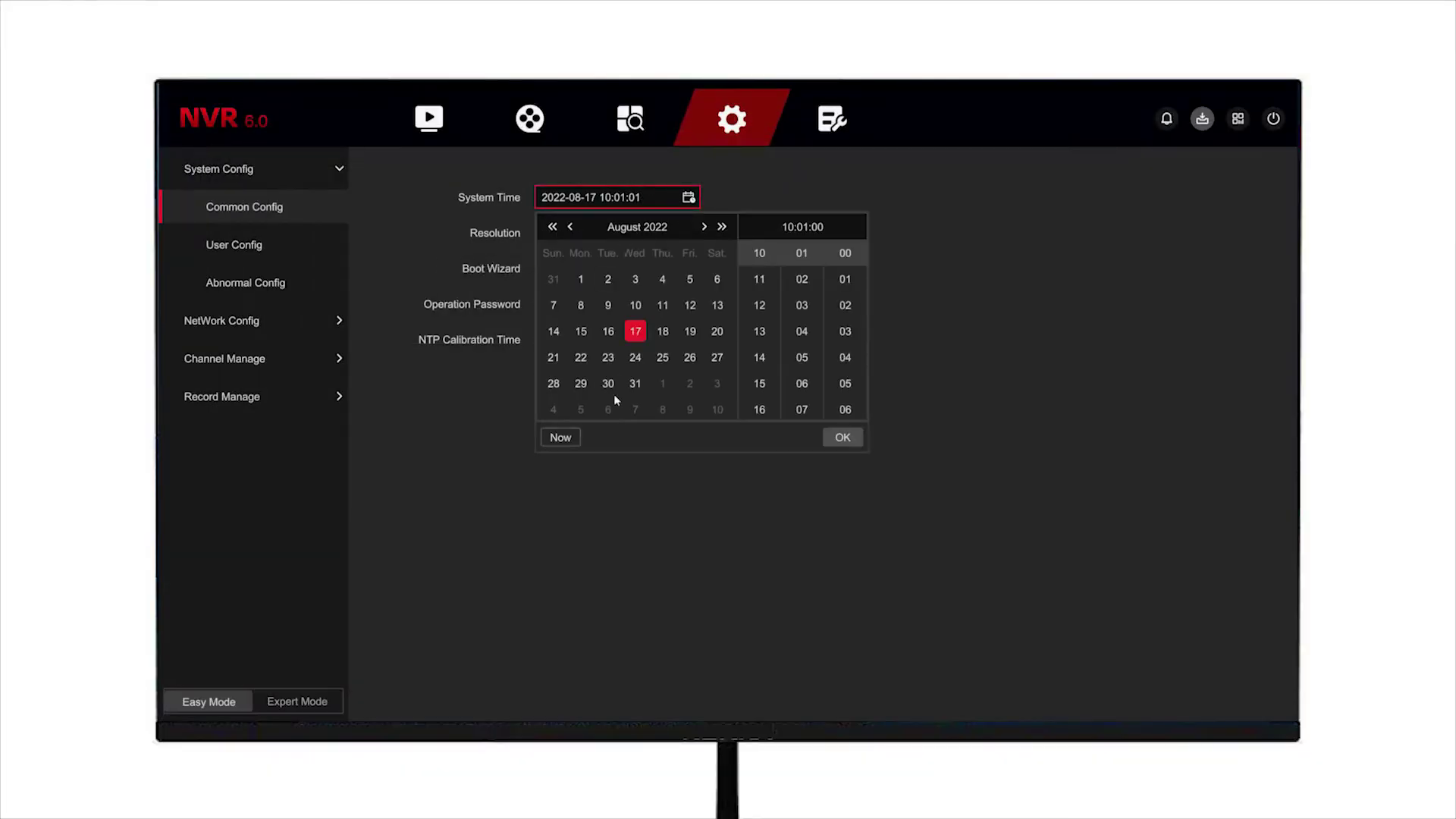
pyautogui.click(607, 332)
pyautogui.click(842, 437)
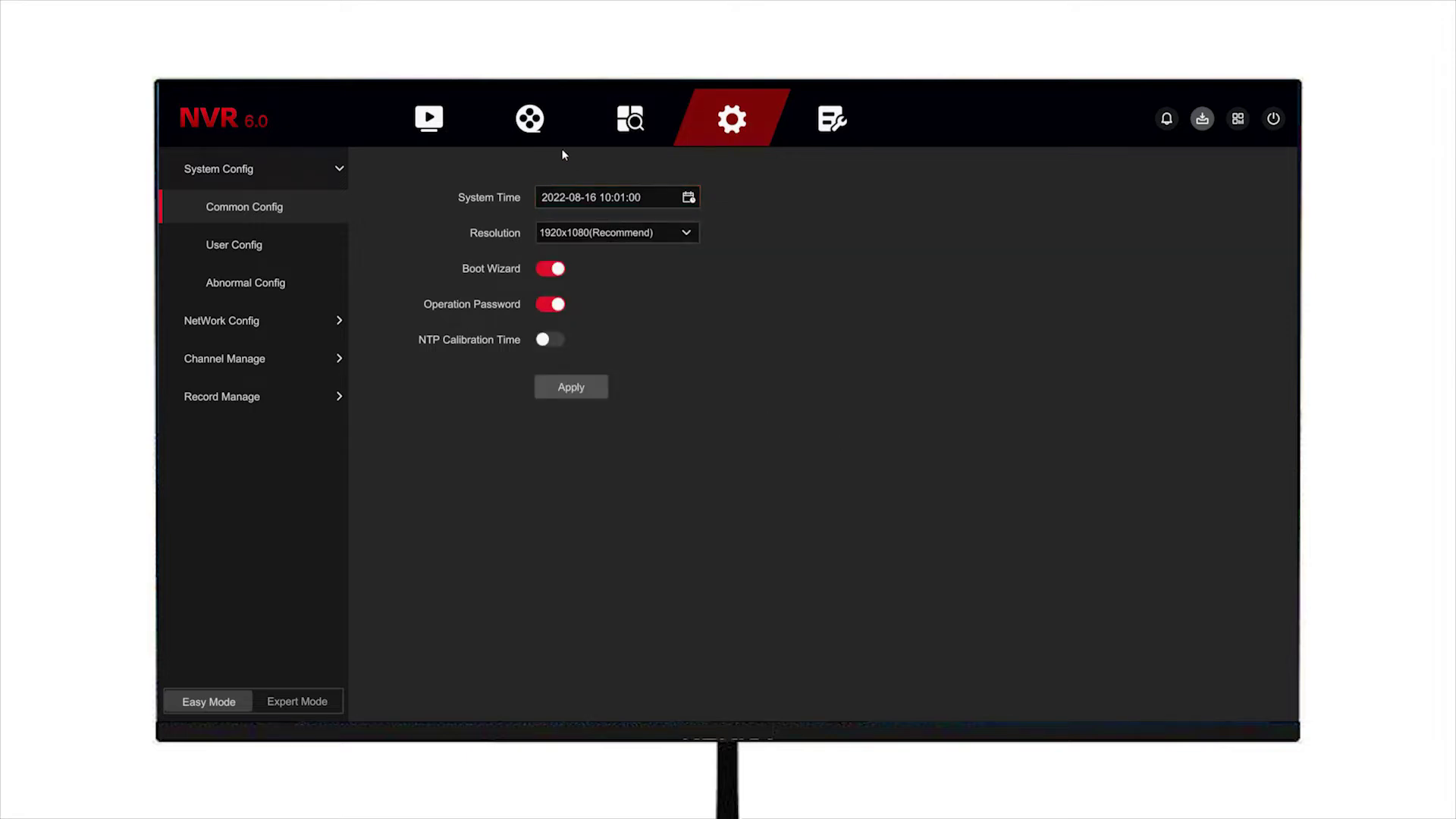
pyautogui.click(593, 200)
pyautogui.click(635, 331)
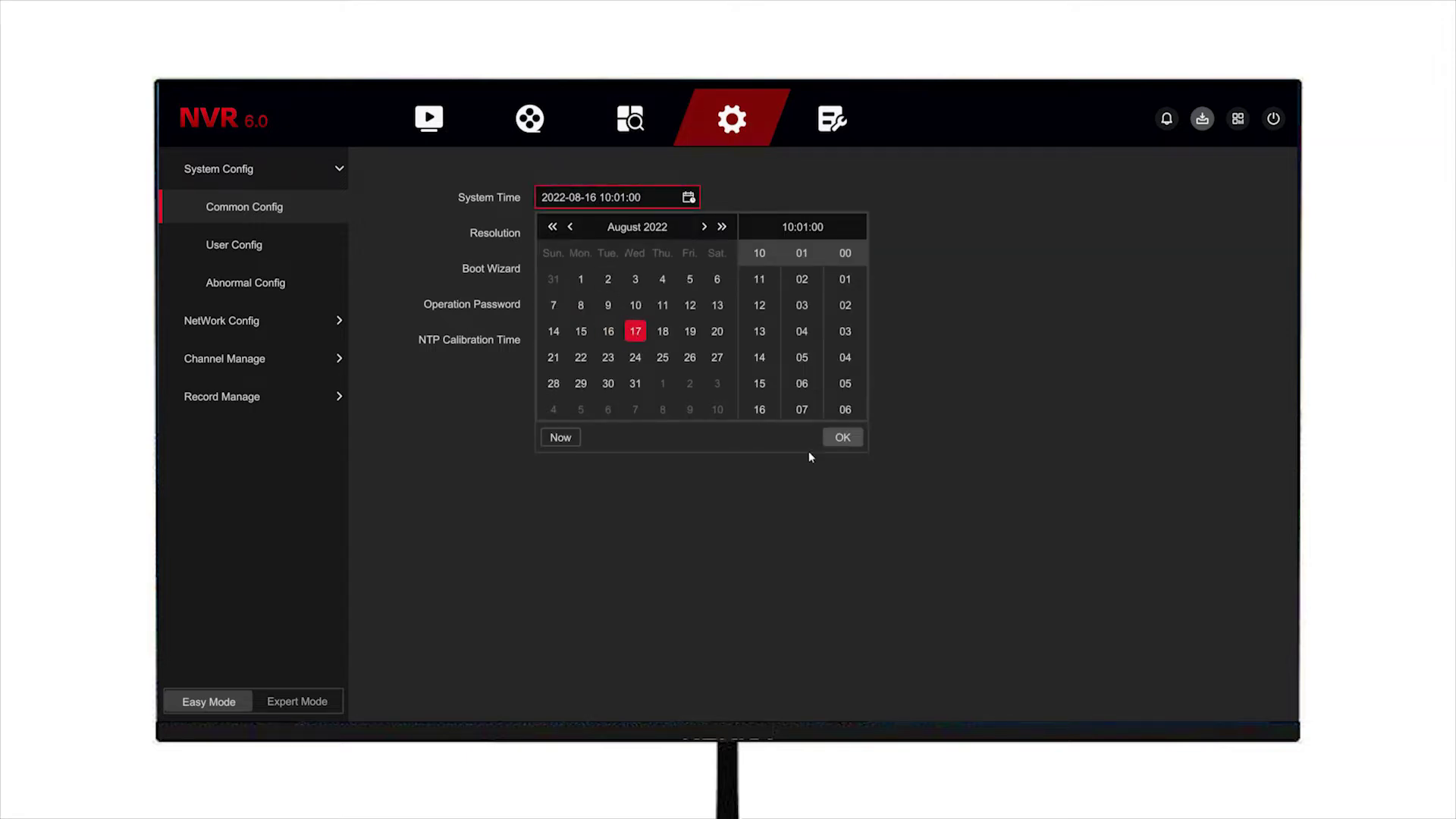
pyautogui.click(838, 438)
pyautogui.click(592, 233)
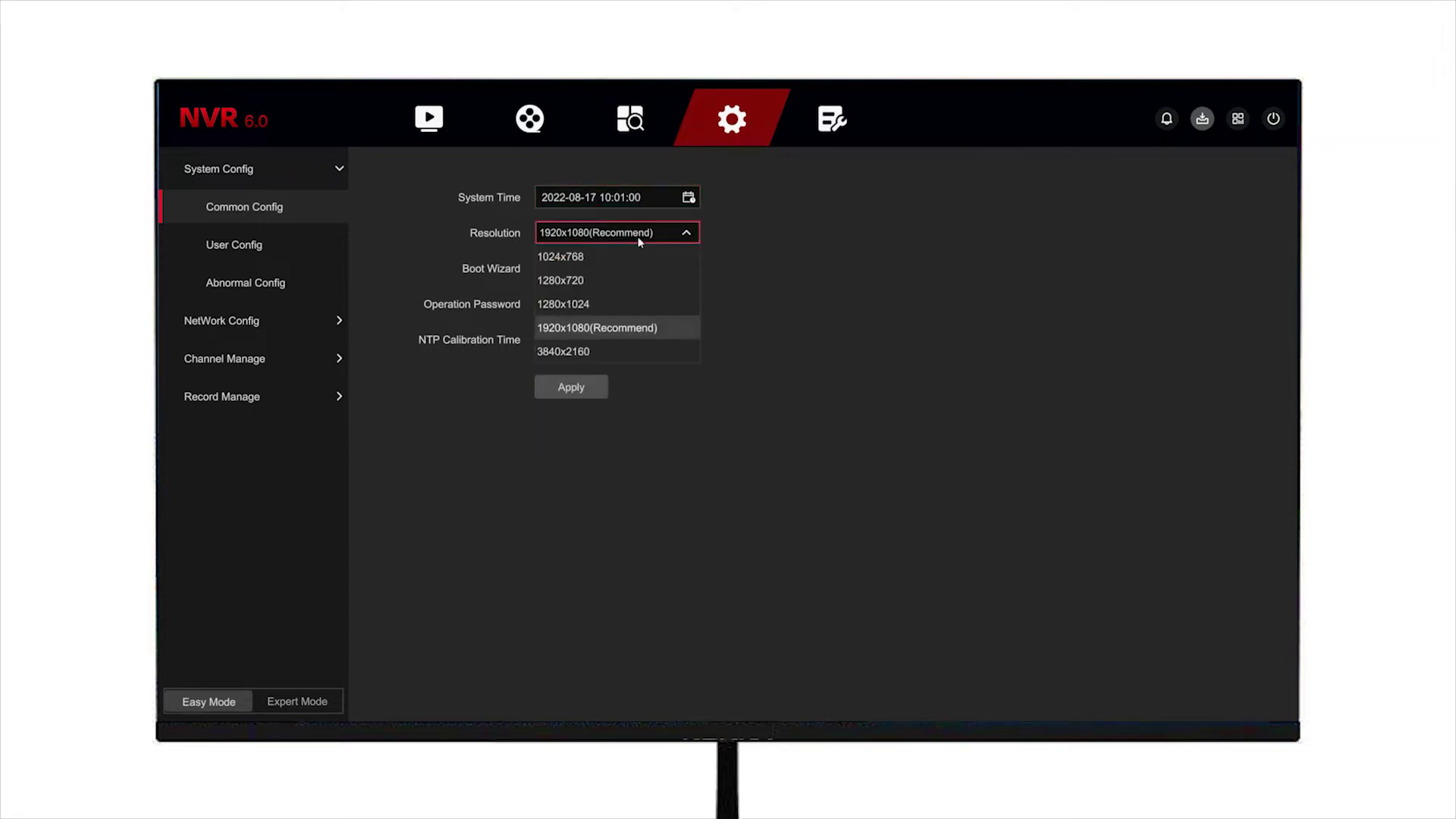
pyautogui.click(782, 343)
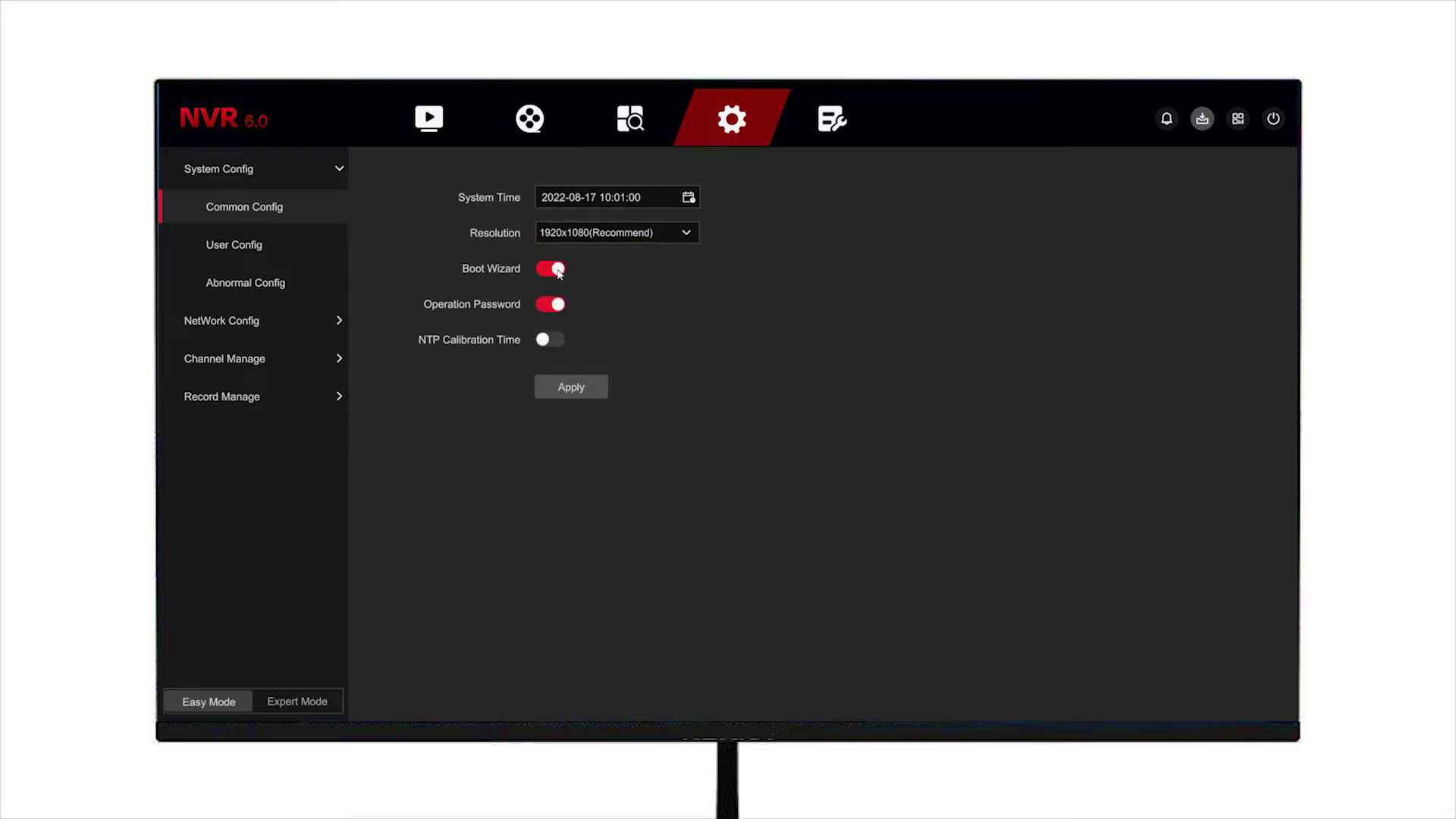
# Step: In User Config, enter the admin password to open Add User, review Operator level and permissions, then close unsaved
pyautogui.click(271, 247)
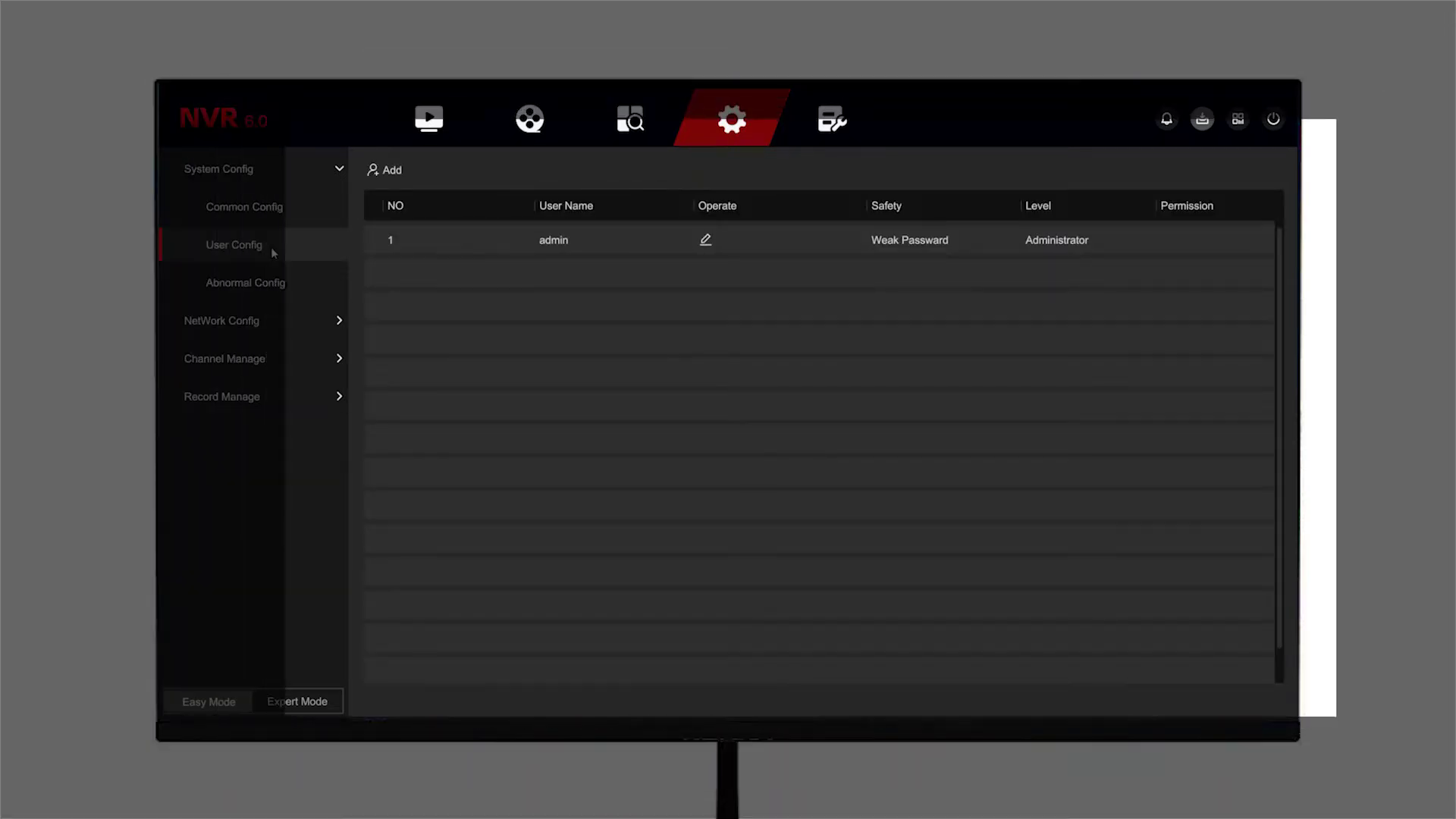
pyautogui.click(390, 176)
pyautogui.click(758, 362)
pyautogui.write('123')
pyautogui.click(880, 458)
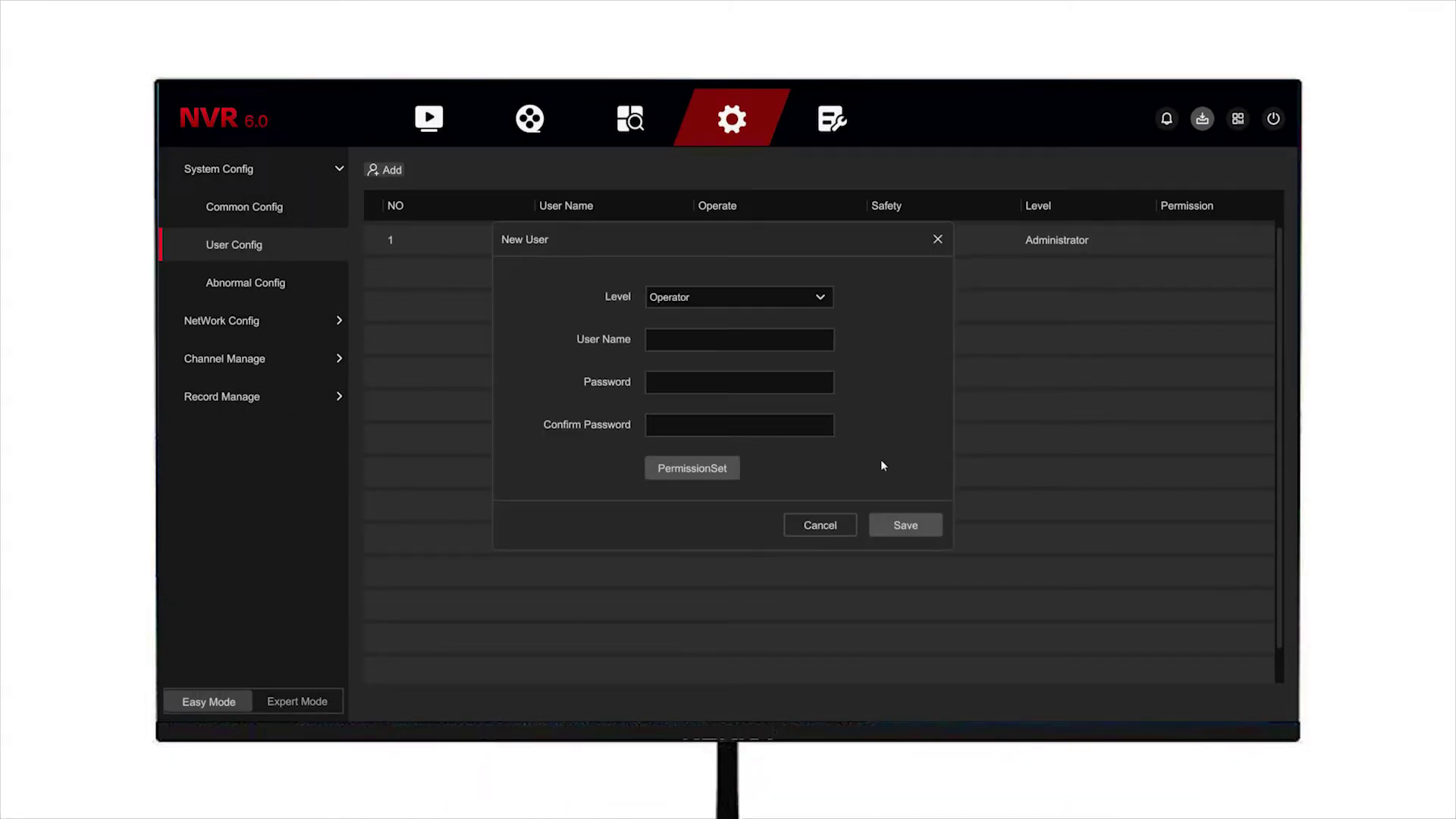
pyautogui.click(812, 304)
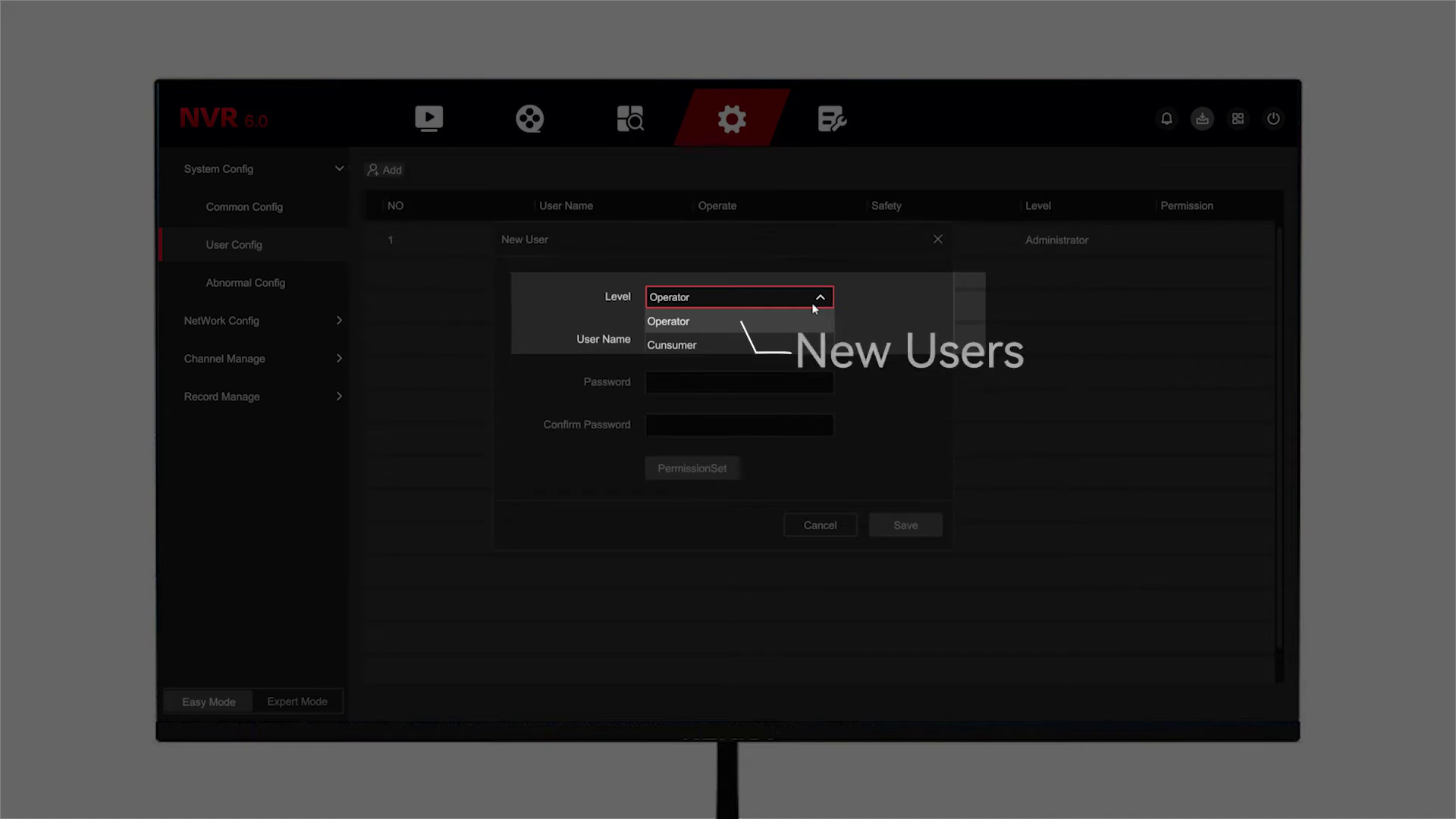
pyautogui.click(811, 303)
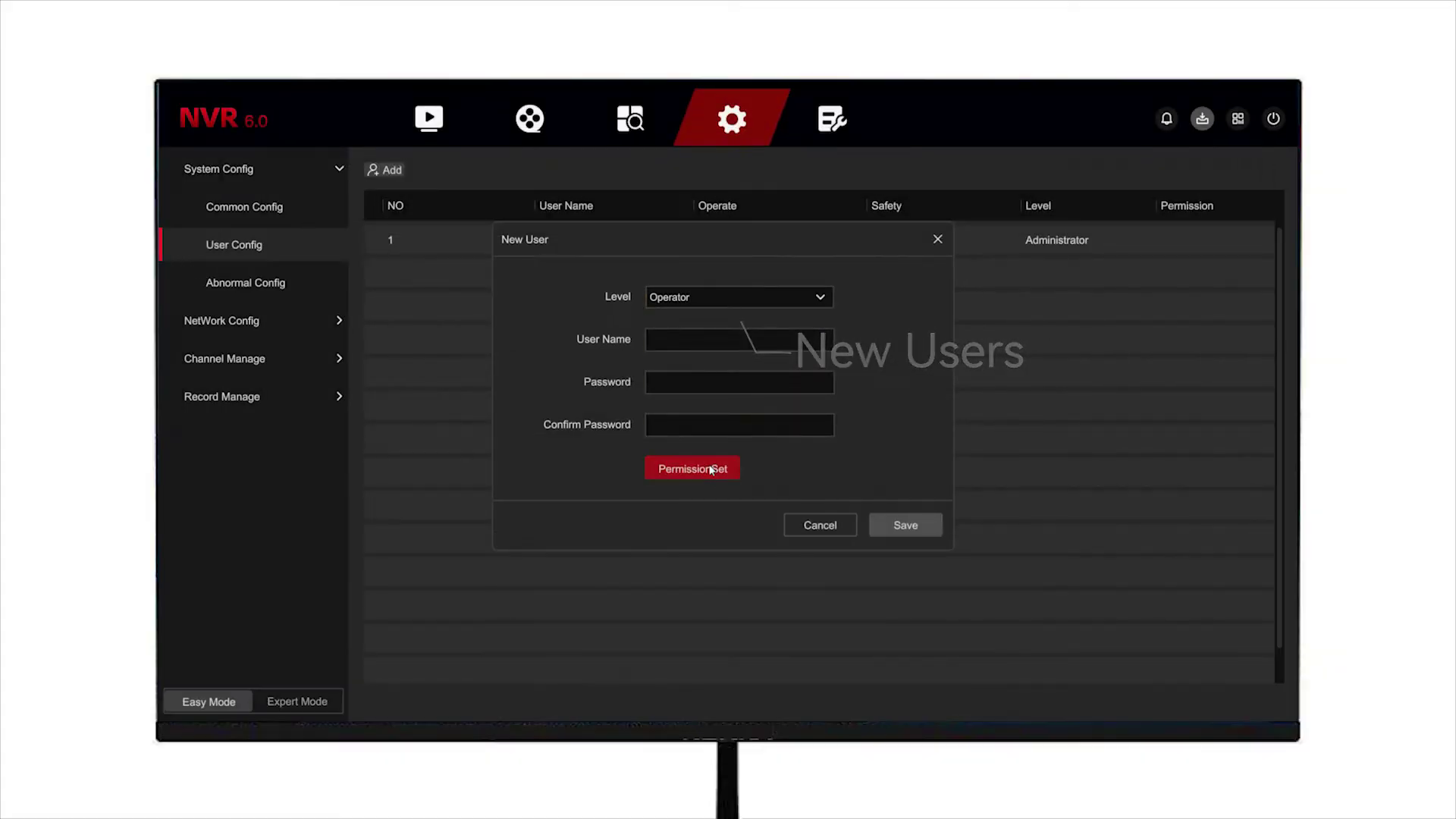
pyautogui.click(711, 469)
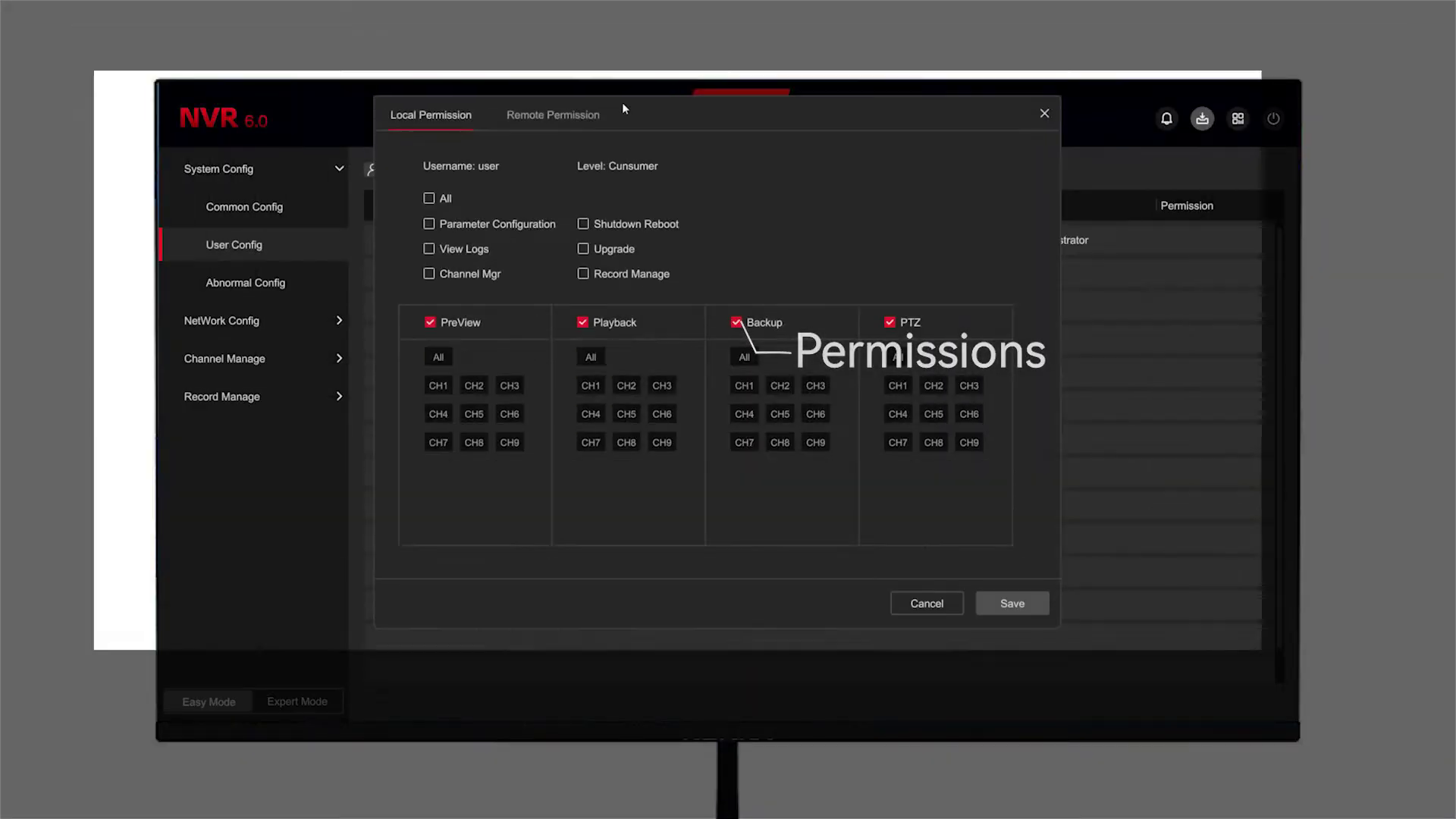
pyautogui.click(599, 114)
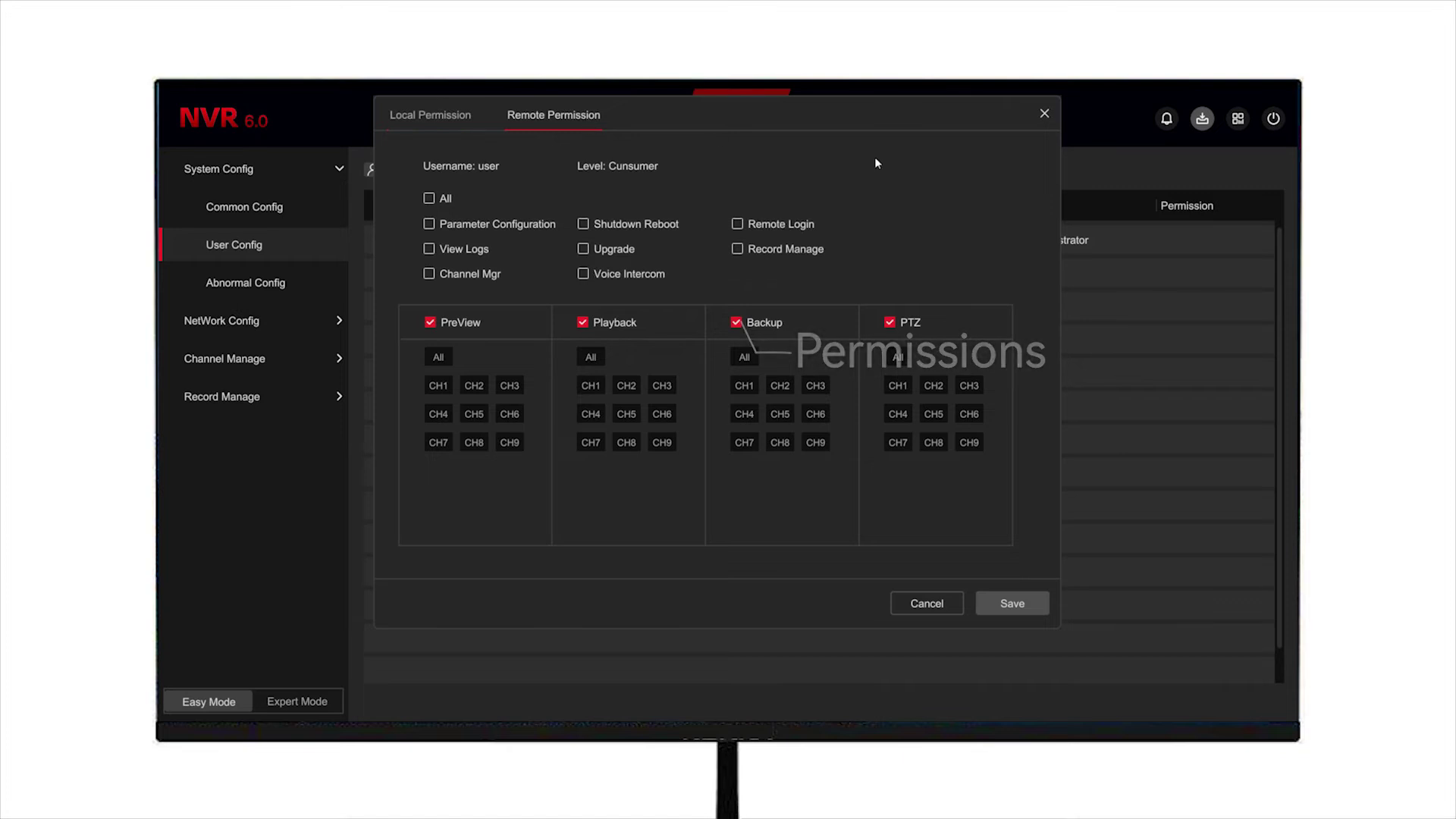
pyautogui.click(1044, 113)
pyautogui.click(938, 240)
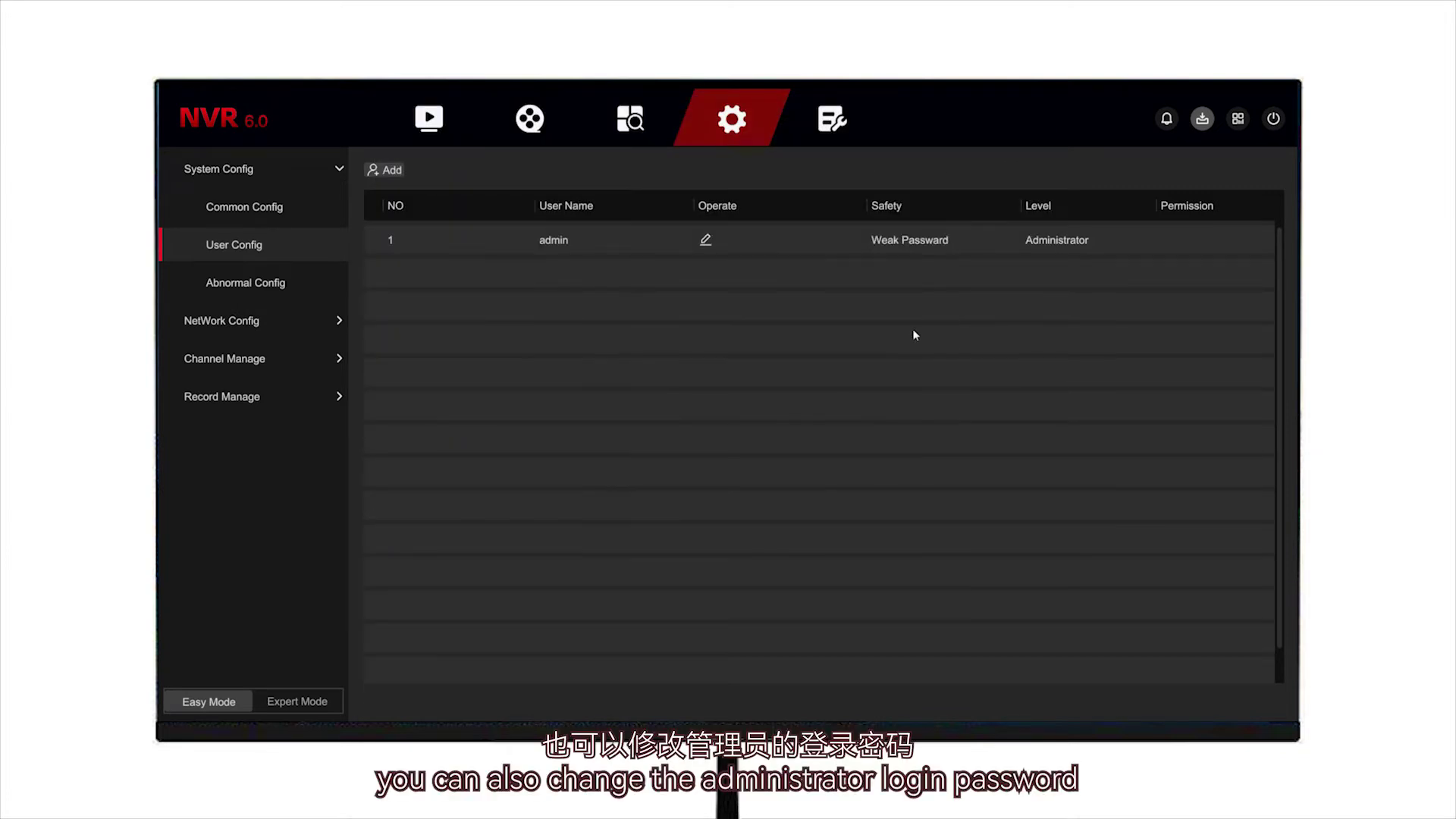
# Step: Open the admin account's Modify Password form after entering its password, then cancel without changes
pyautogui.click(706, 240)
pyautogui.click(751, 361)
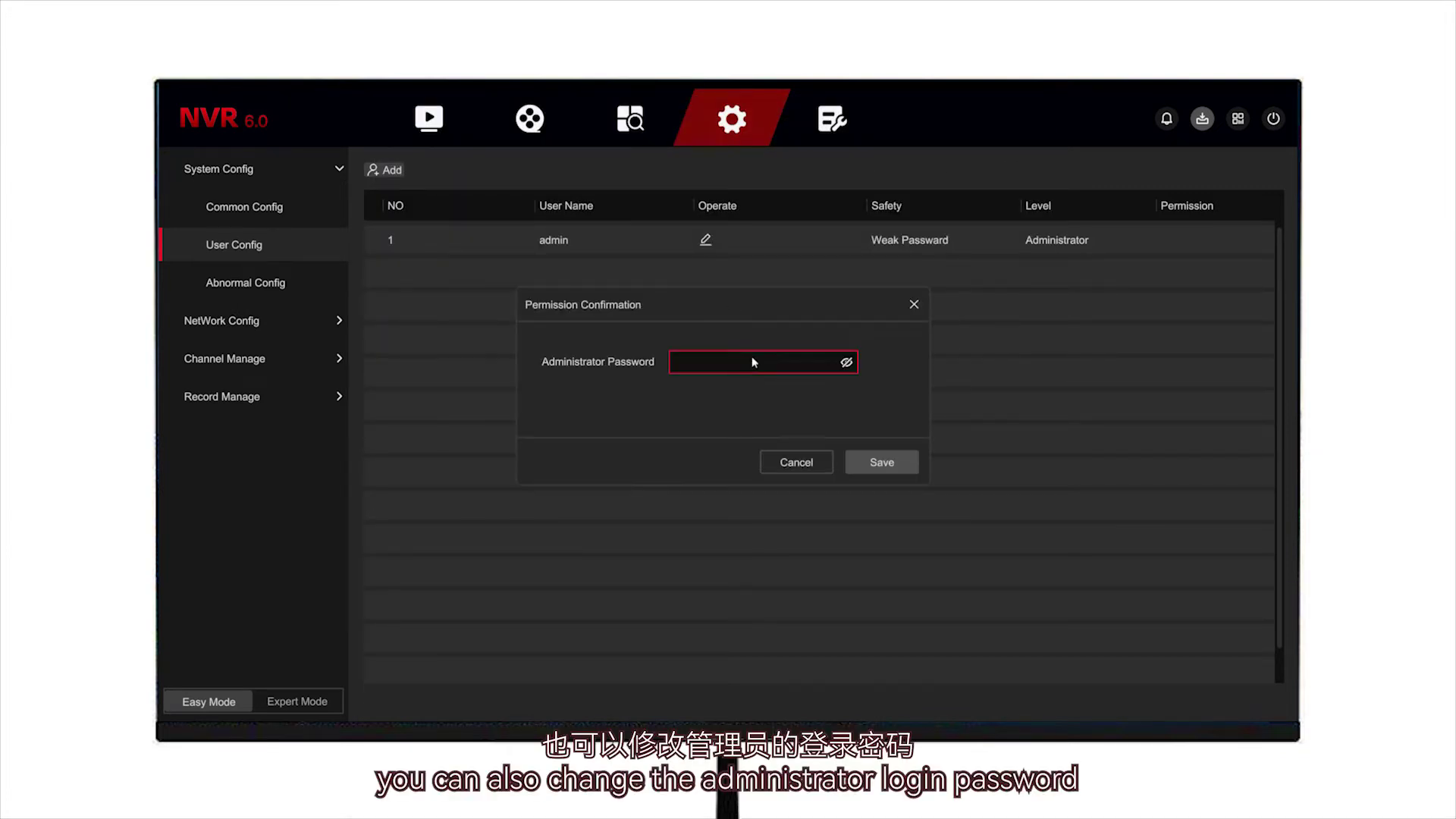
pyautogui.click(907, 393)
pyautogui.click(932, 392)
pyautogui.click(867, 465)
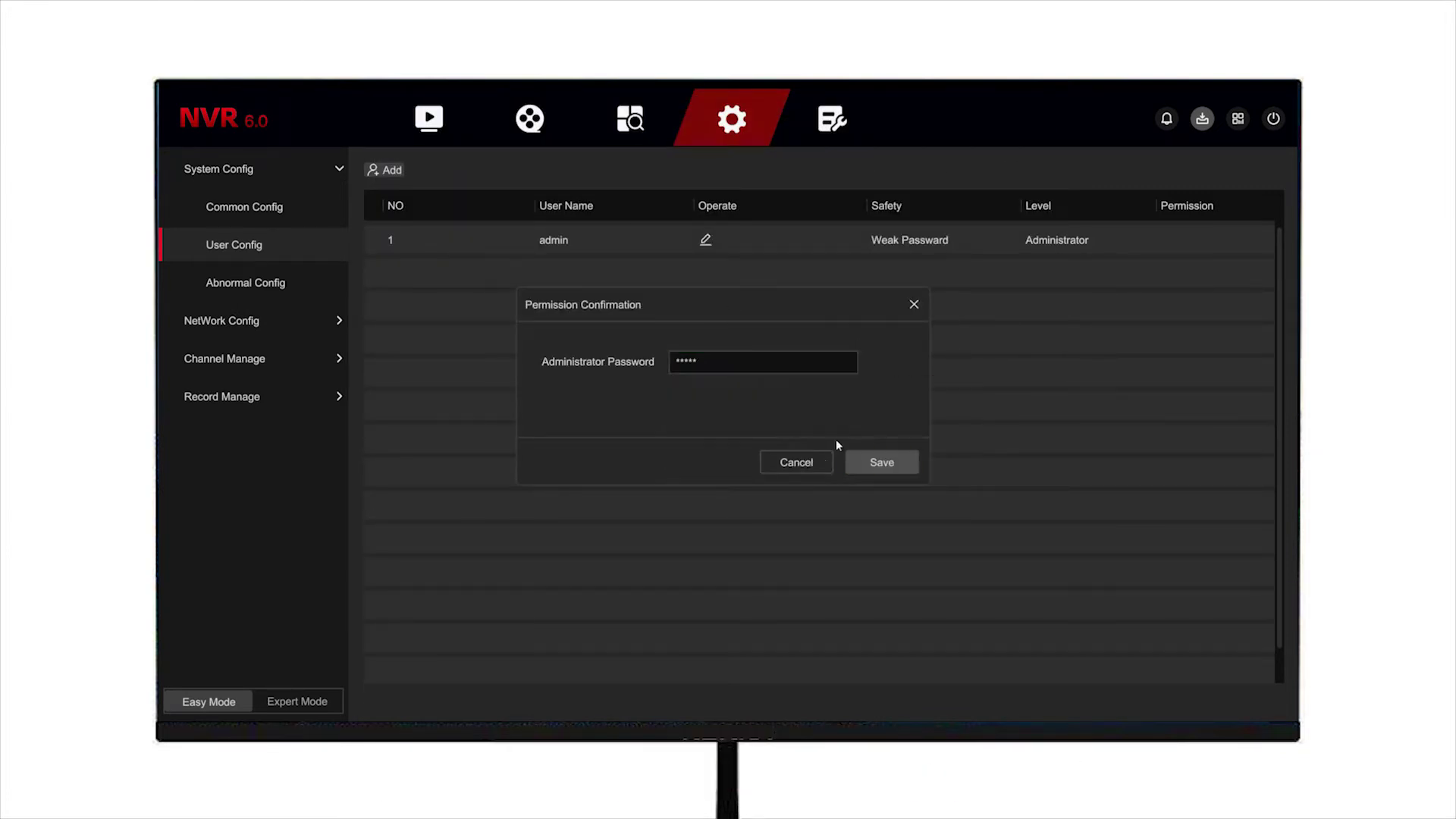
pyautogui.click(880, 453)
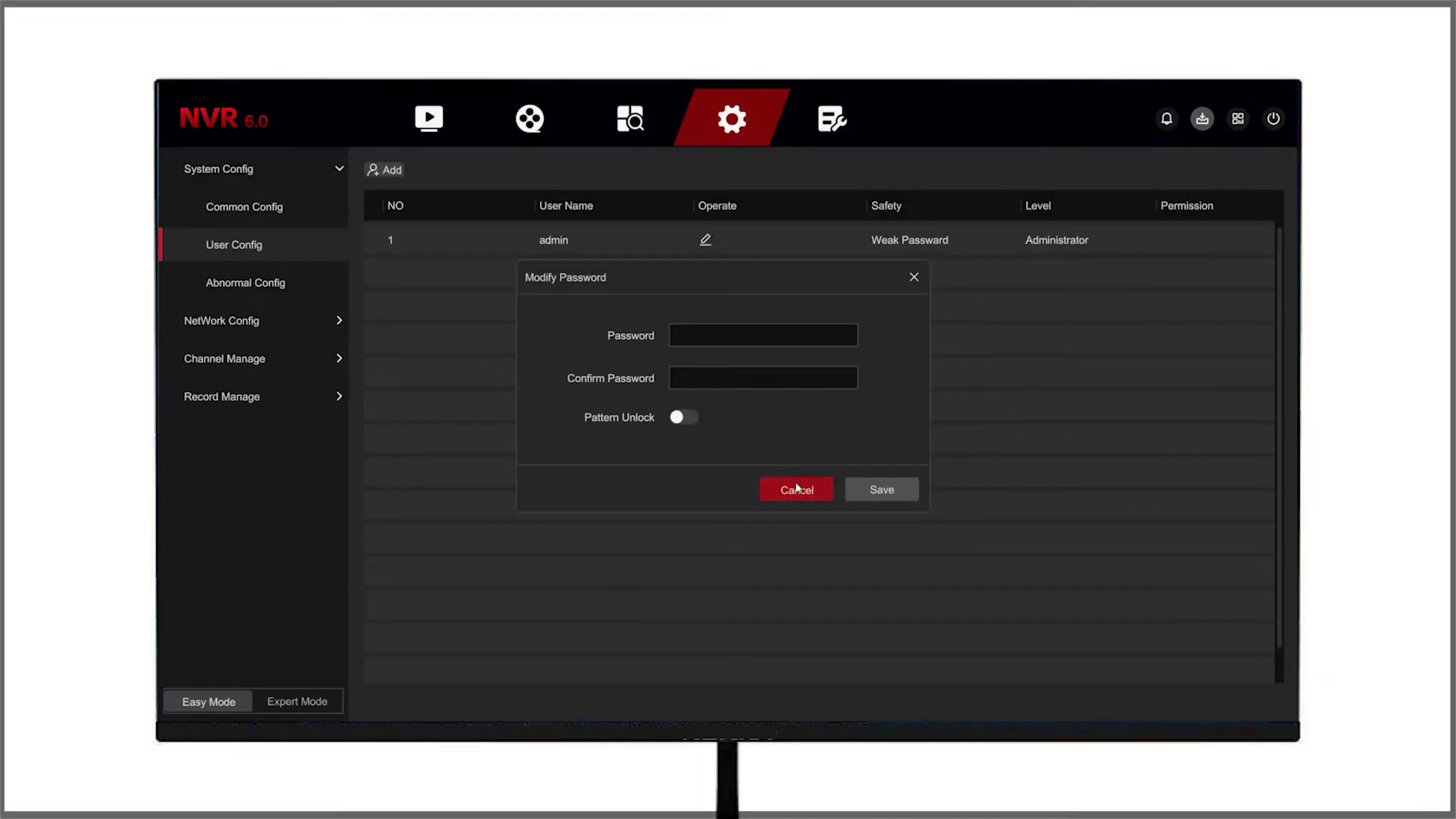
pyautogui.click(796, 489)
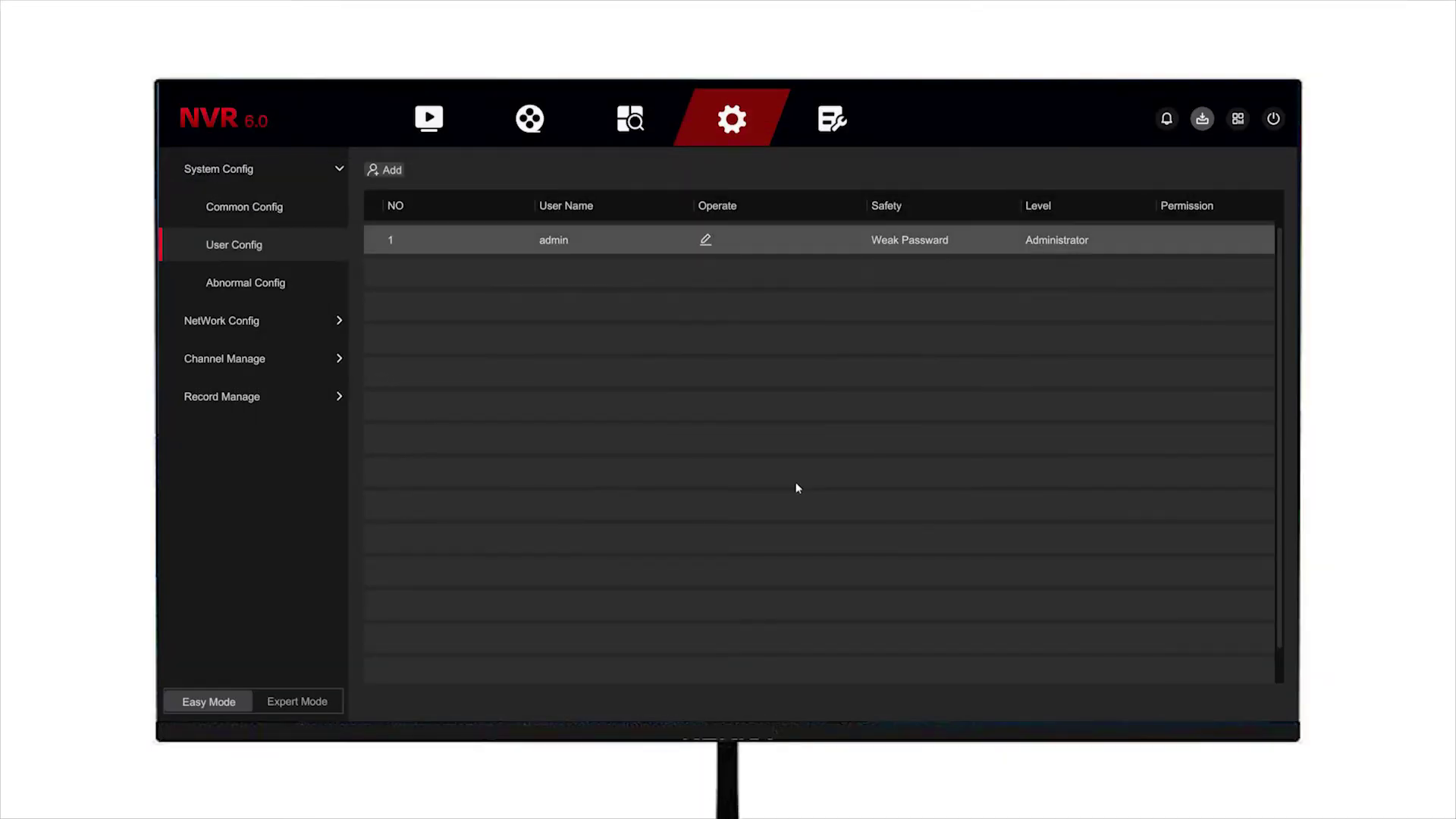
# Step: Check the Abnormal Type list in Abnormal Config (No Hard Disk), then go to network Basic Config
pyautogui.click(275, 283)
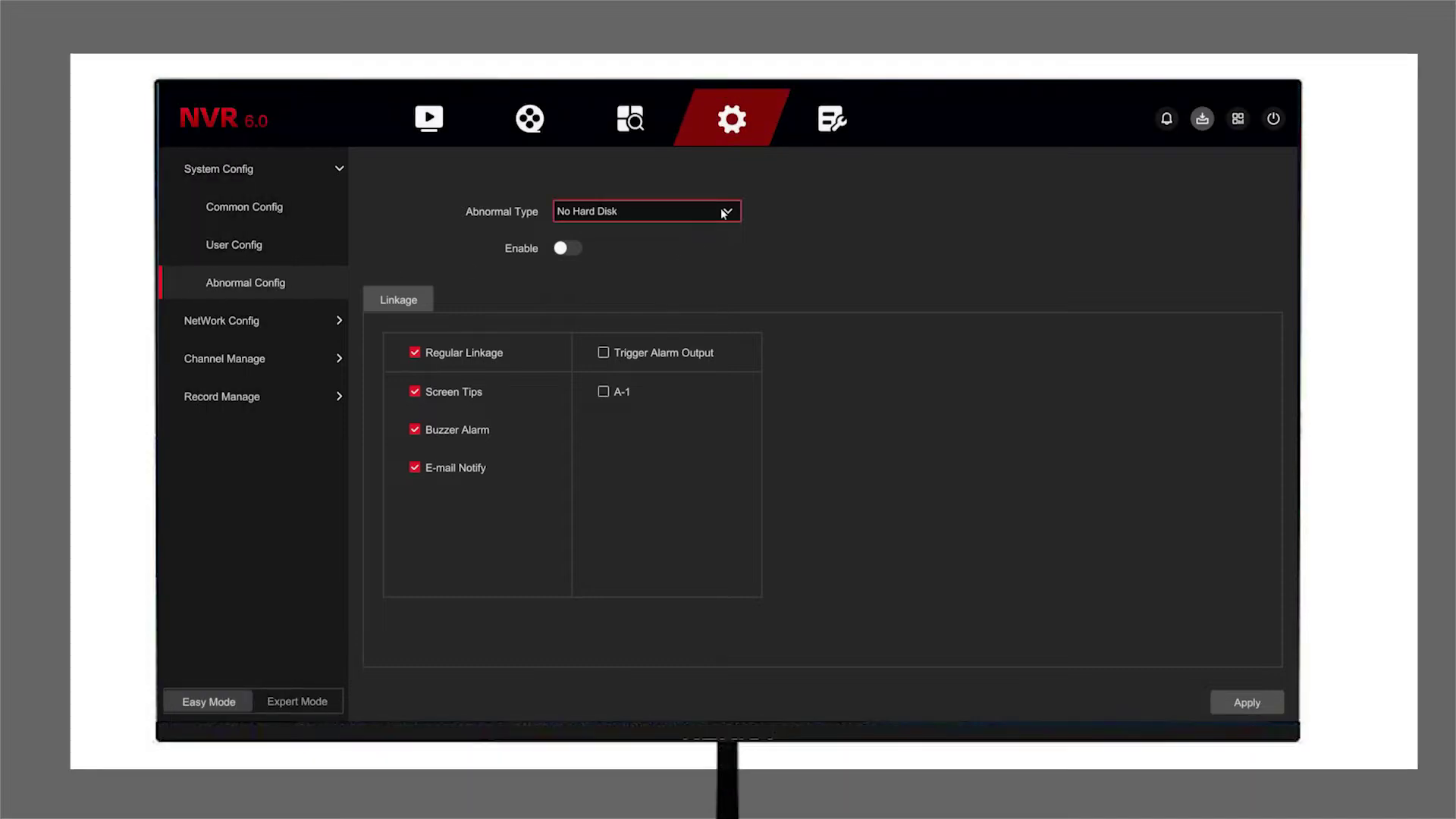
pyautogui.click(722, 211)
pyautogui.click(721, 211)
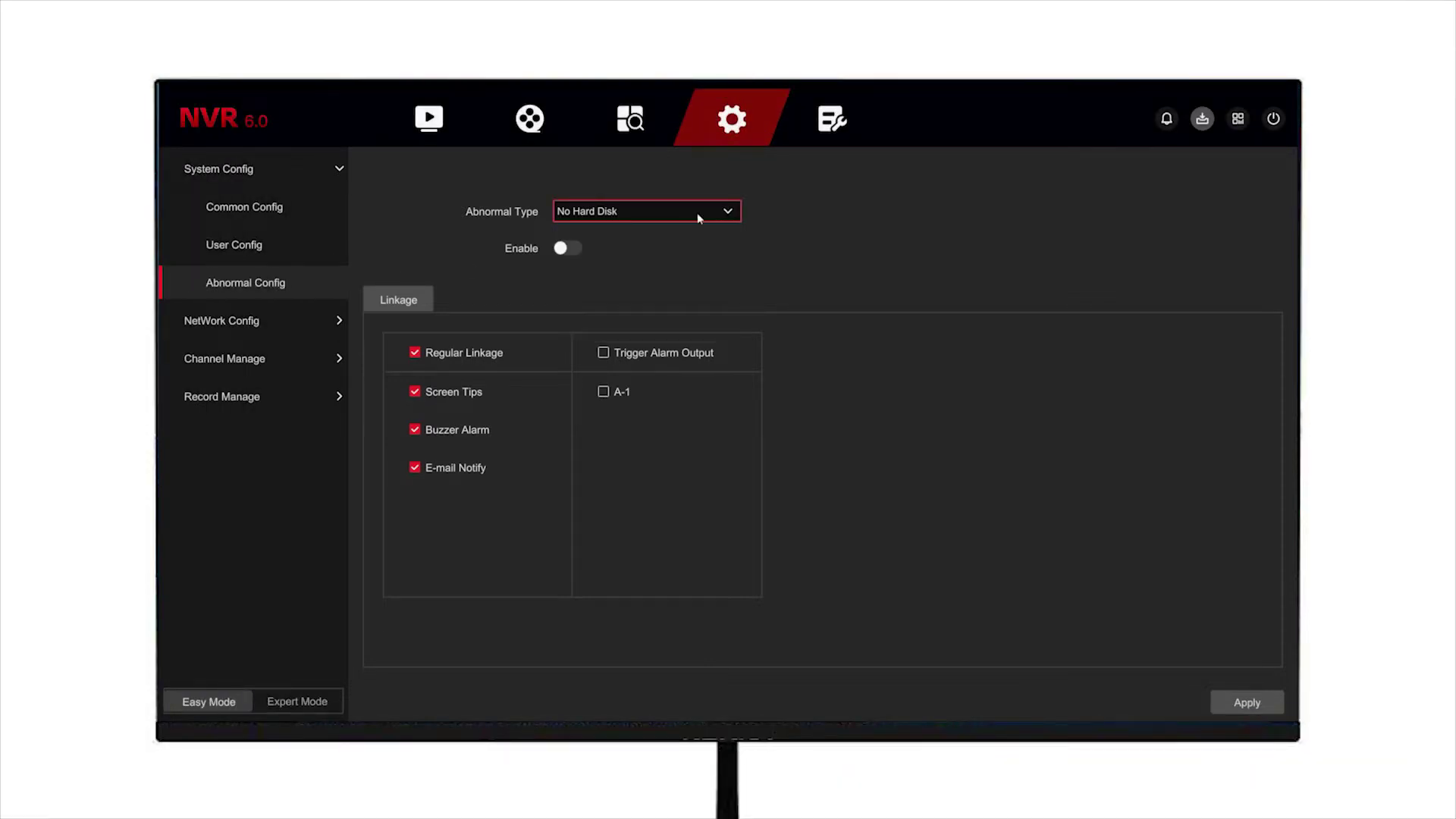
pyautogui.click(222, 323)
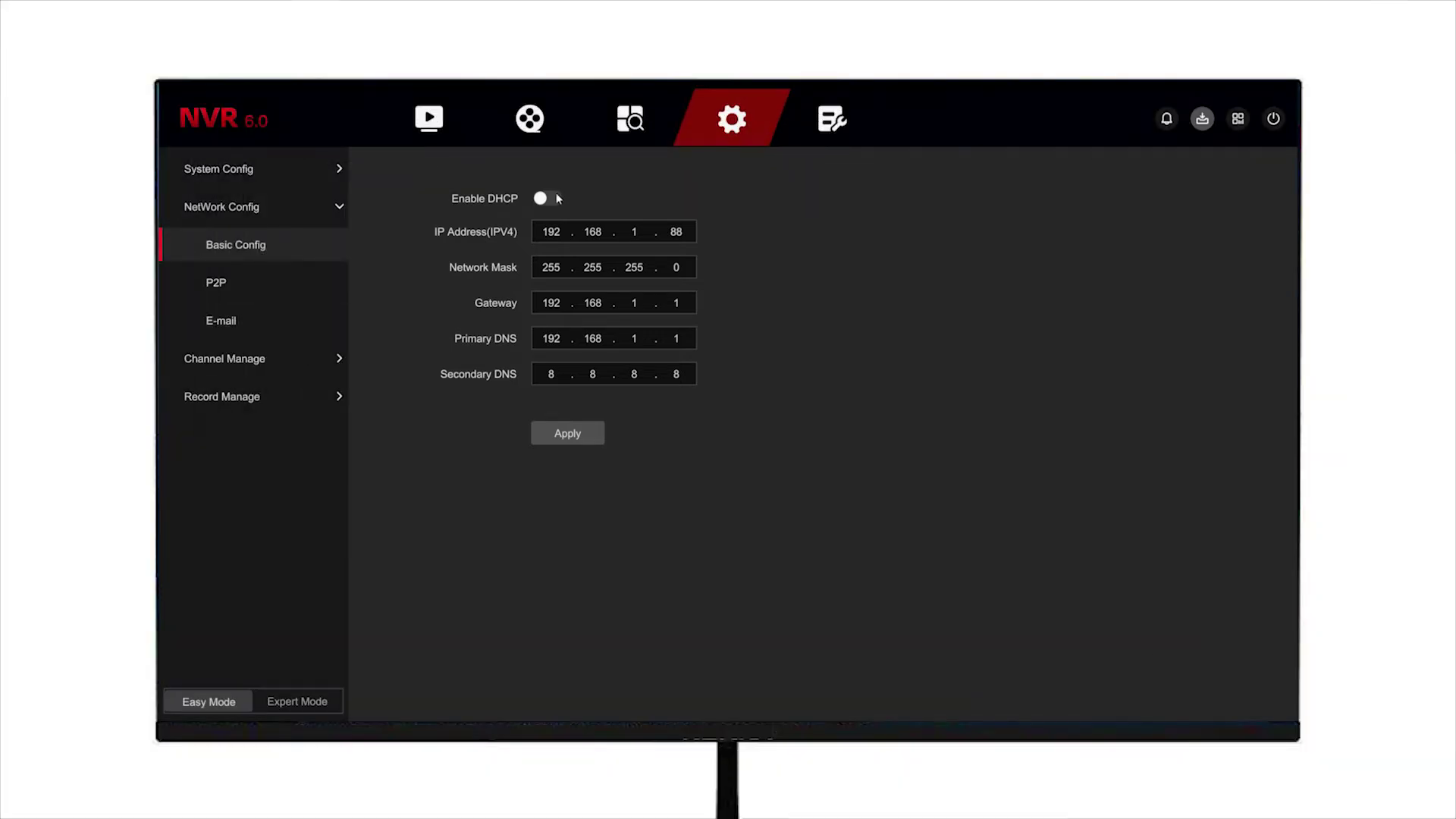
# Step: Toggle DHCP on and back off, leaving the IP address's last octet at 88
pyautogui.click(554, 198)
pyautogui.click(554, 199)
pyautogui.click(692, 231)
pyautogui.click(649, 338)
pyautogui.click(650, 338)
pyautogui.click(605, 313)
pyautogui.click(604, 314)
pyautogui.click(801, 330)
pyautogui.click(680, 269)
pyautogui.click(764, 330)
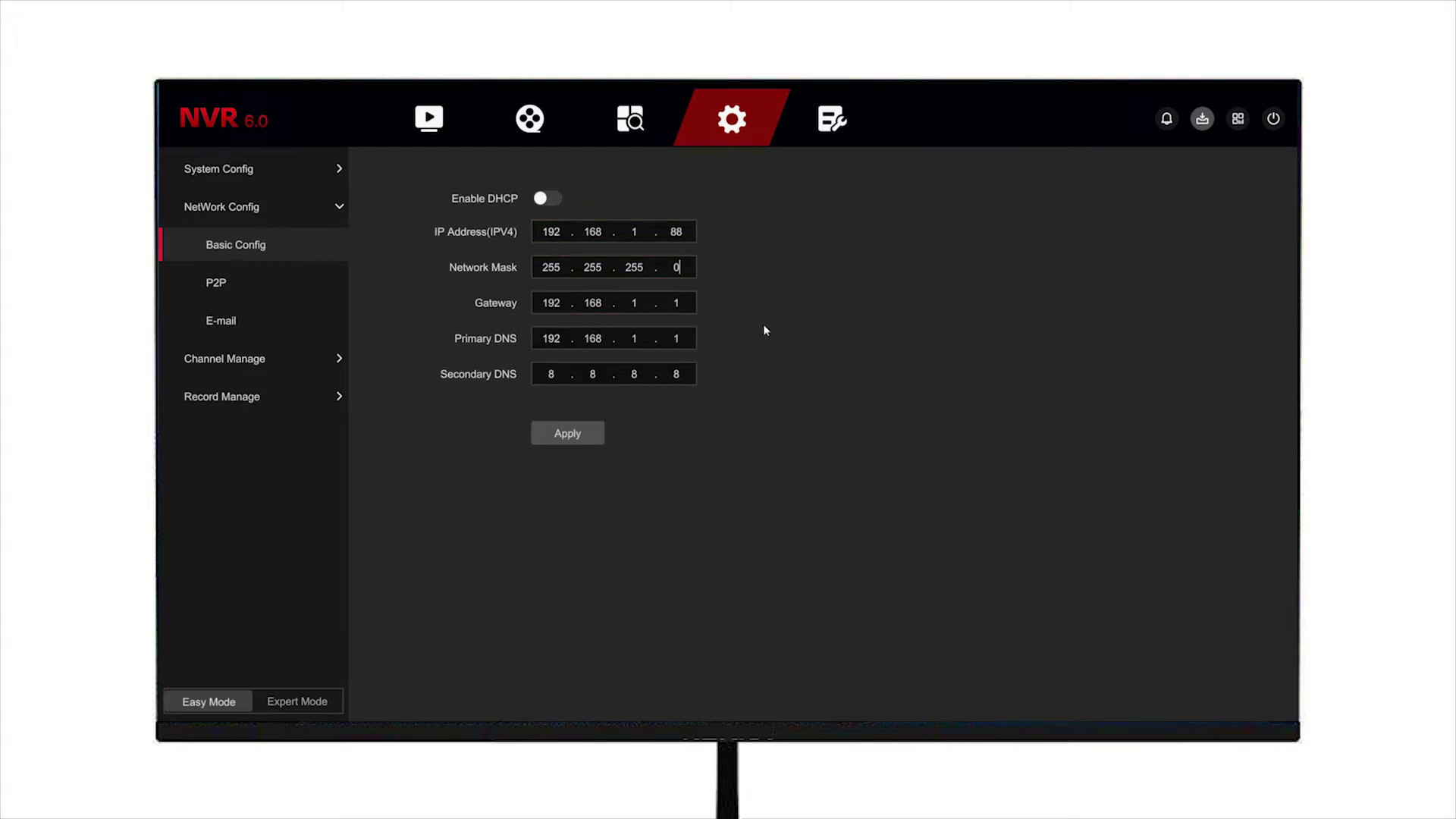
# Step: Switch P2P off and back on in the P2P settings
pyautogui.click(217, 283)
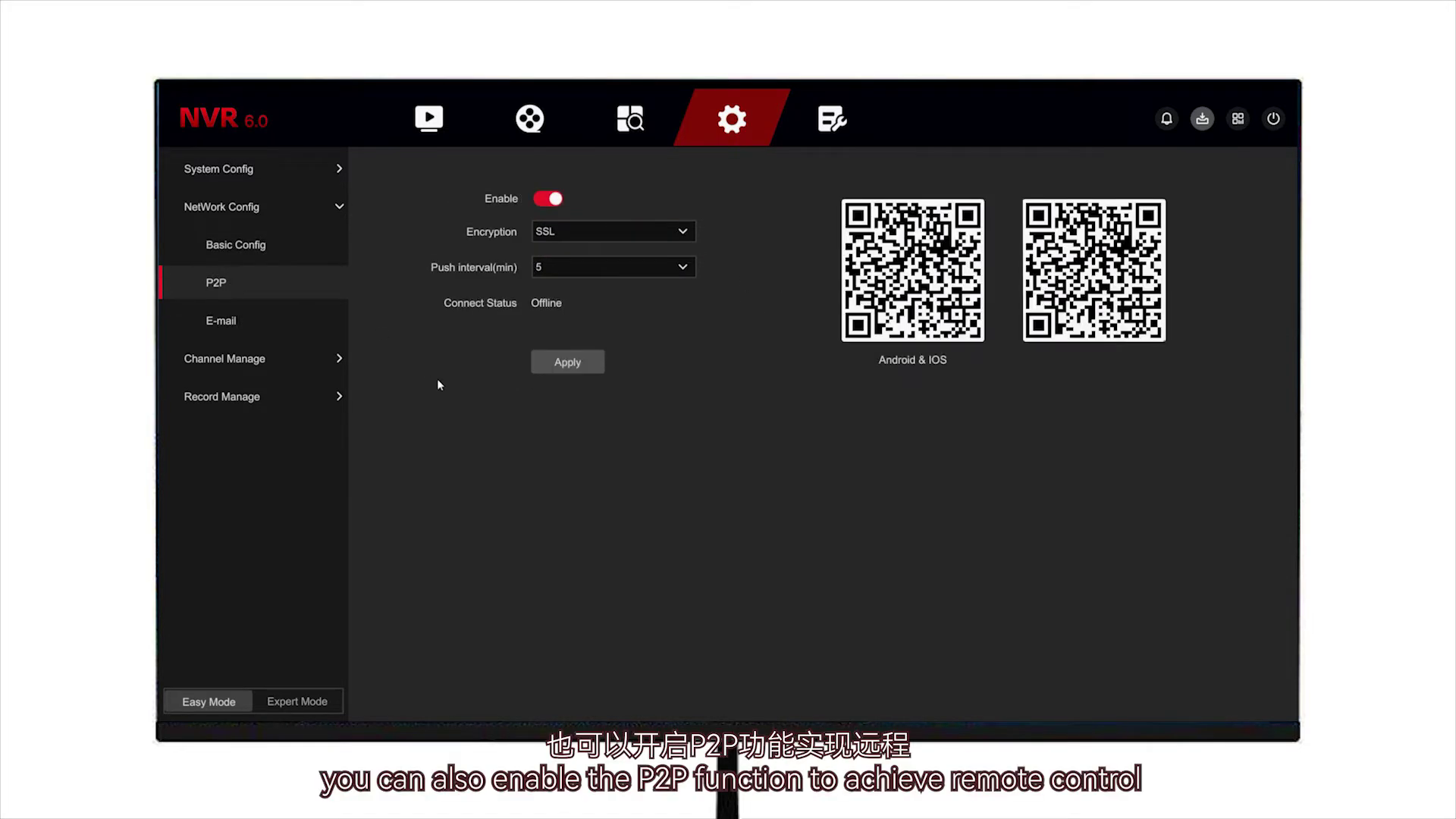
pyautogui.click(555, 199)
pyautogui.click(555, 198)
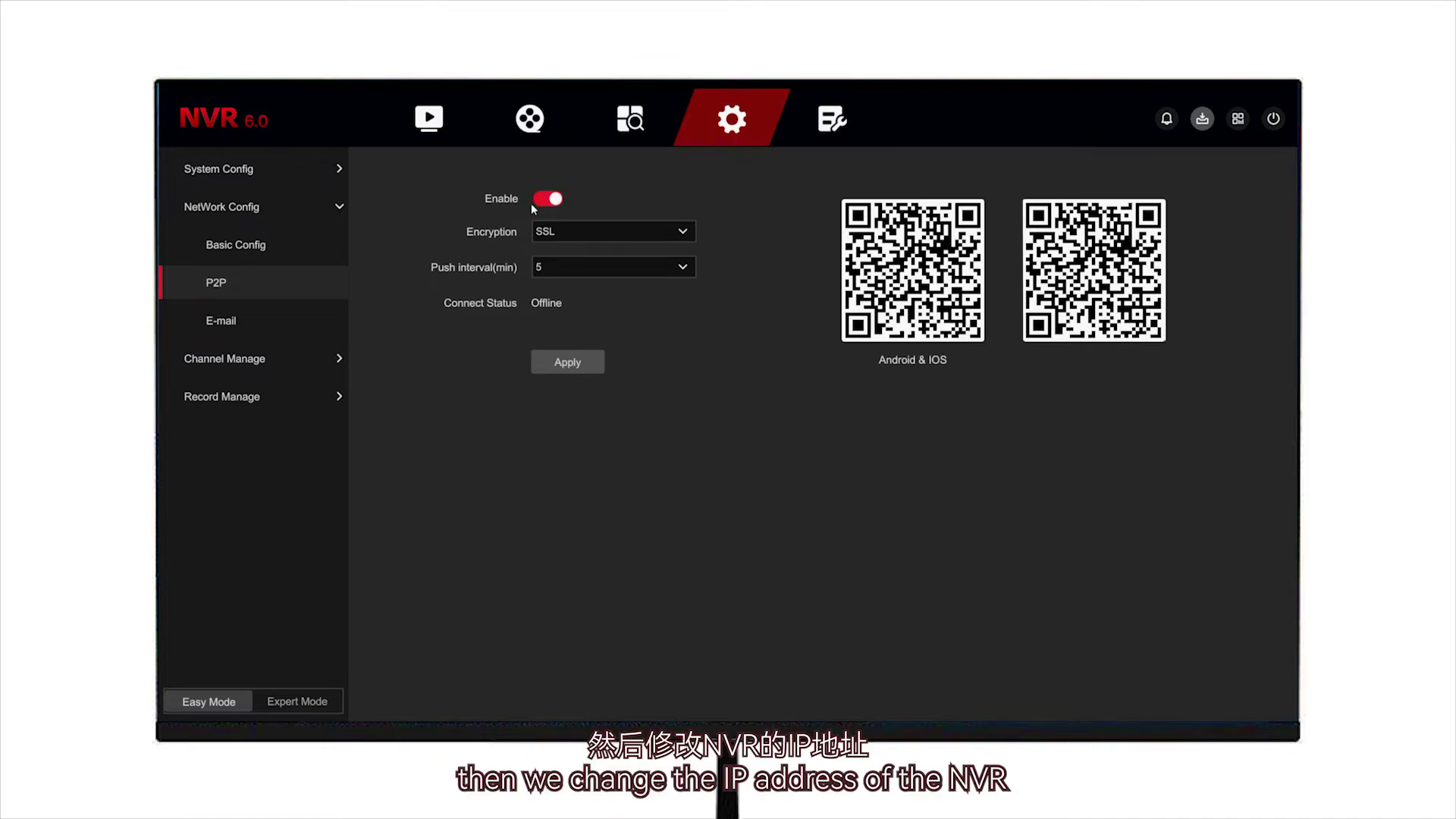
# Step: Change the third octet of the IP address, gateway and primary DNS to 0
pyautogui.click(334, 245)
pyautogui.click(634, 232)
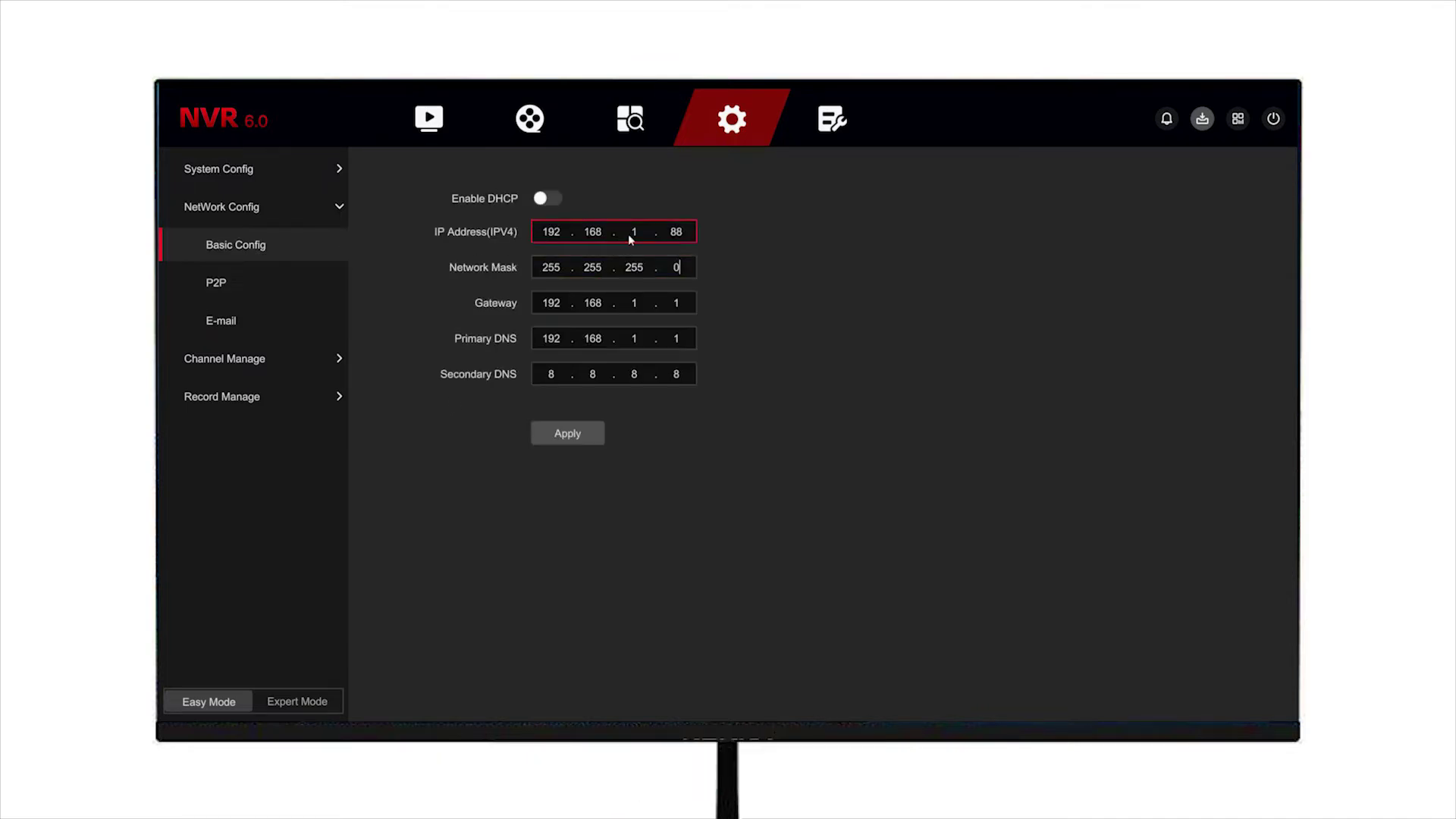
pyautogui.click(614, 345)
pyautogui.click(632, 376)
pyautogui.click(632, 303)
pyautogui.click(649, 409)
pyautogui.click(605, 409)
pyautogui.click(634, 338)
pyautogui.click(605, 444)
pyautogui.click(789, 423)
# Step: Confirm P2P reports Online, review the E-mail settings, and view the channel device list
pyautogui.click(217, 285)
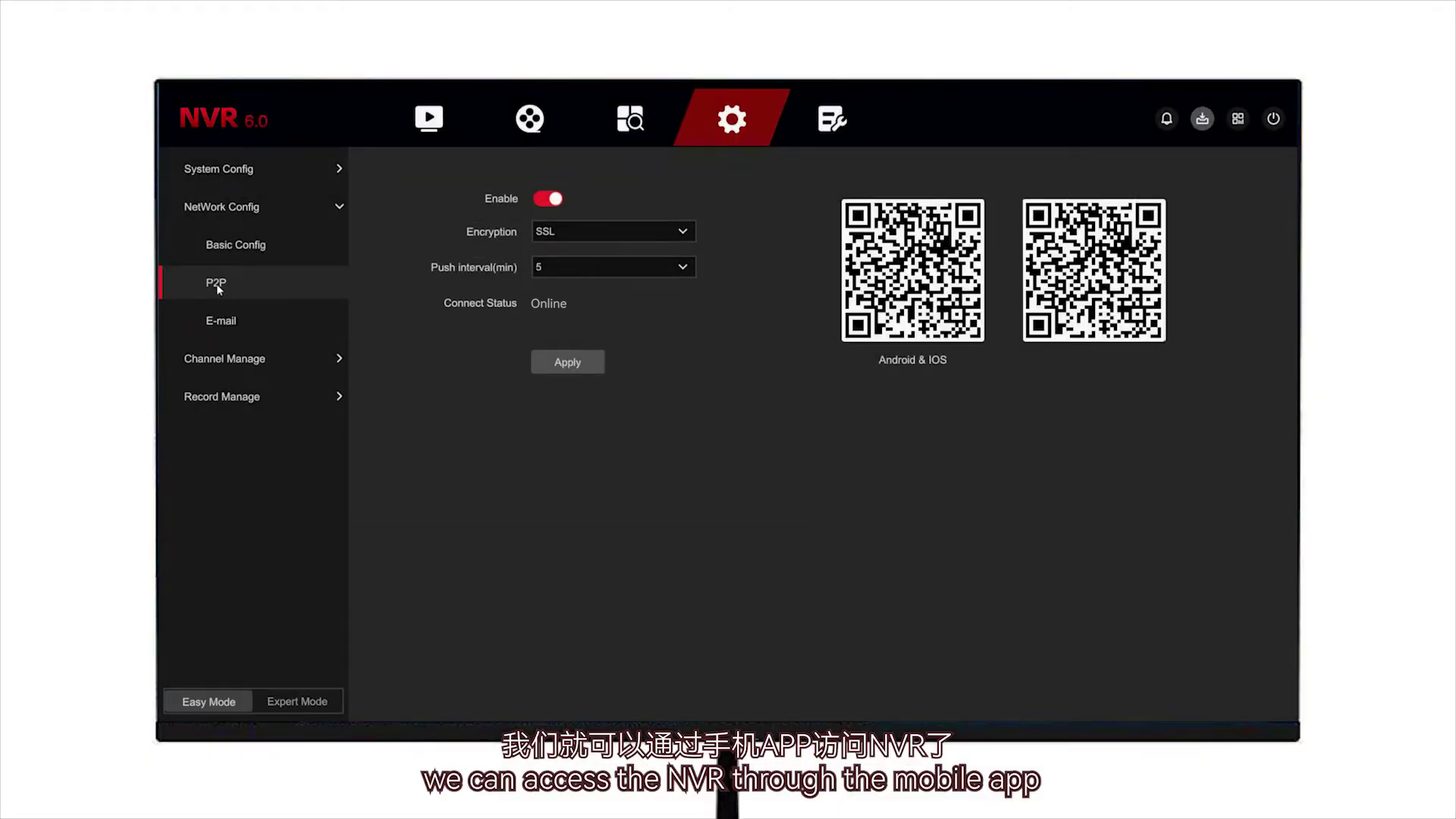
pyautogui.click(243, 320)
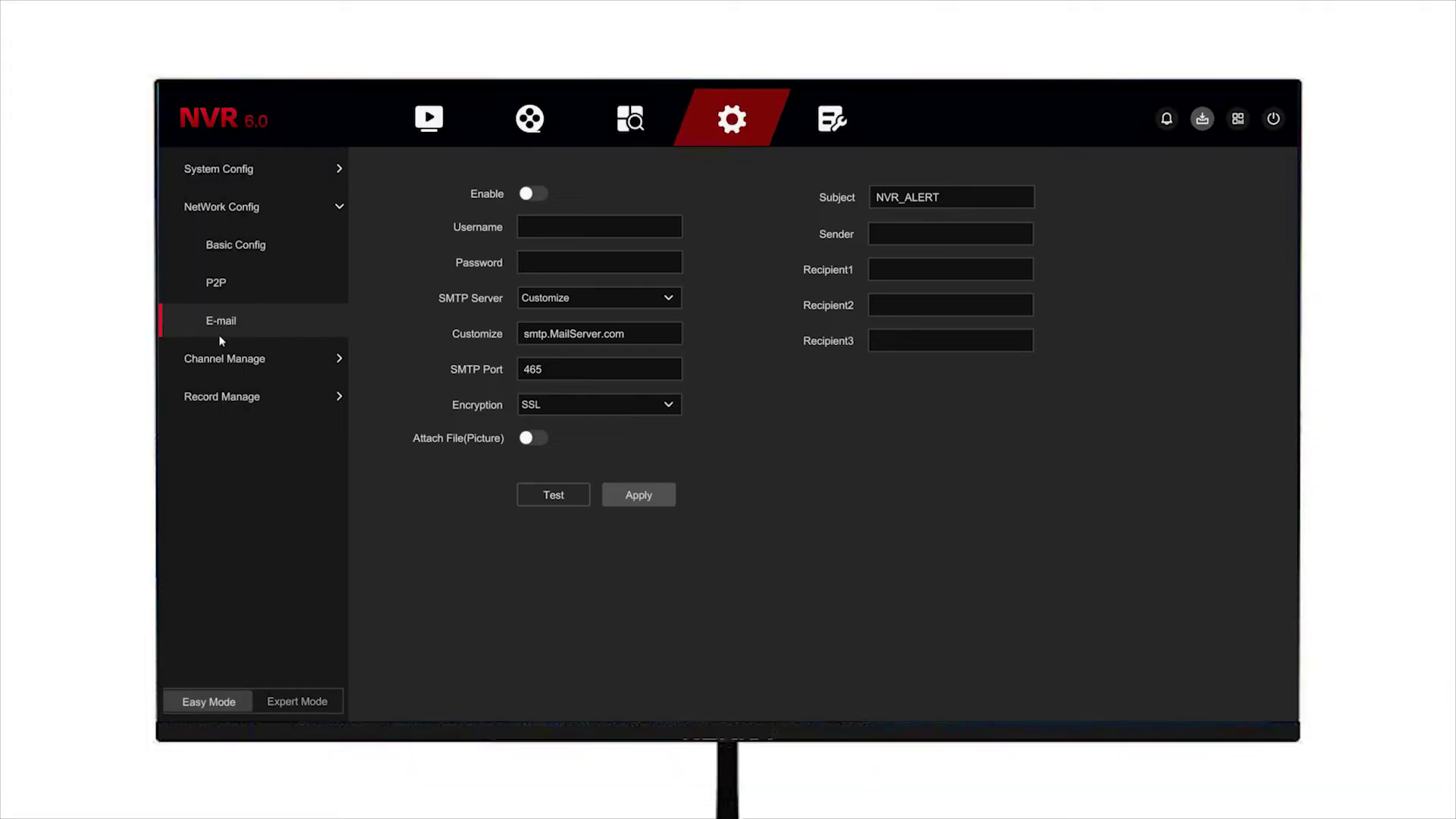
pyautogui.click(226, 360)
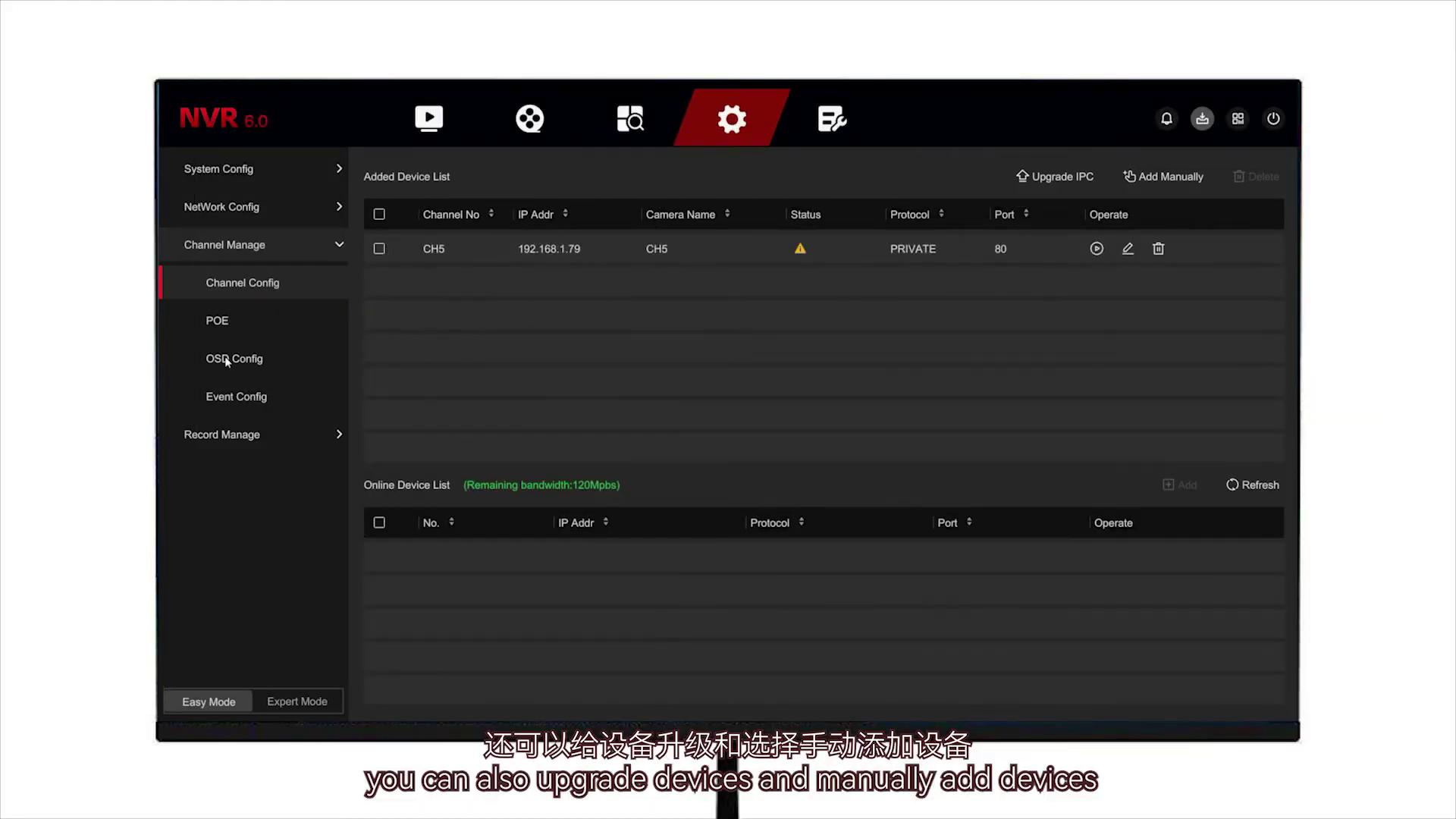
# Step: With CH5 selected, open and close Upgrade IPC and Add Manually, then view POE power status
pyautogui.click(950, 256)
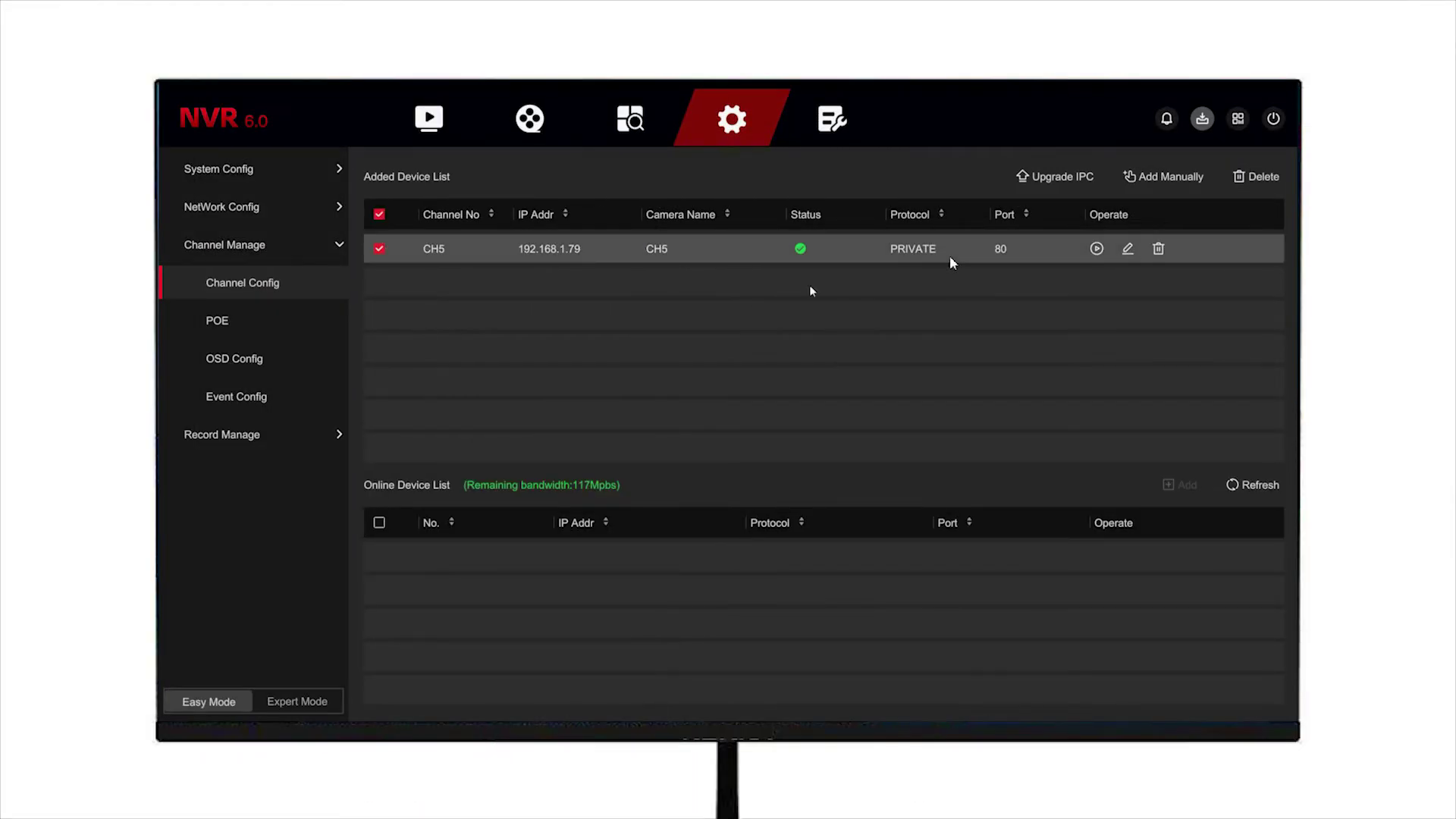
pyautogui.click(1056, 176)
pyautogui.click(970, 203)
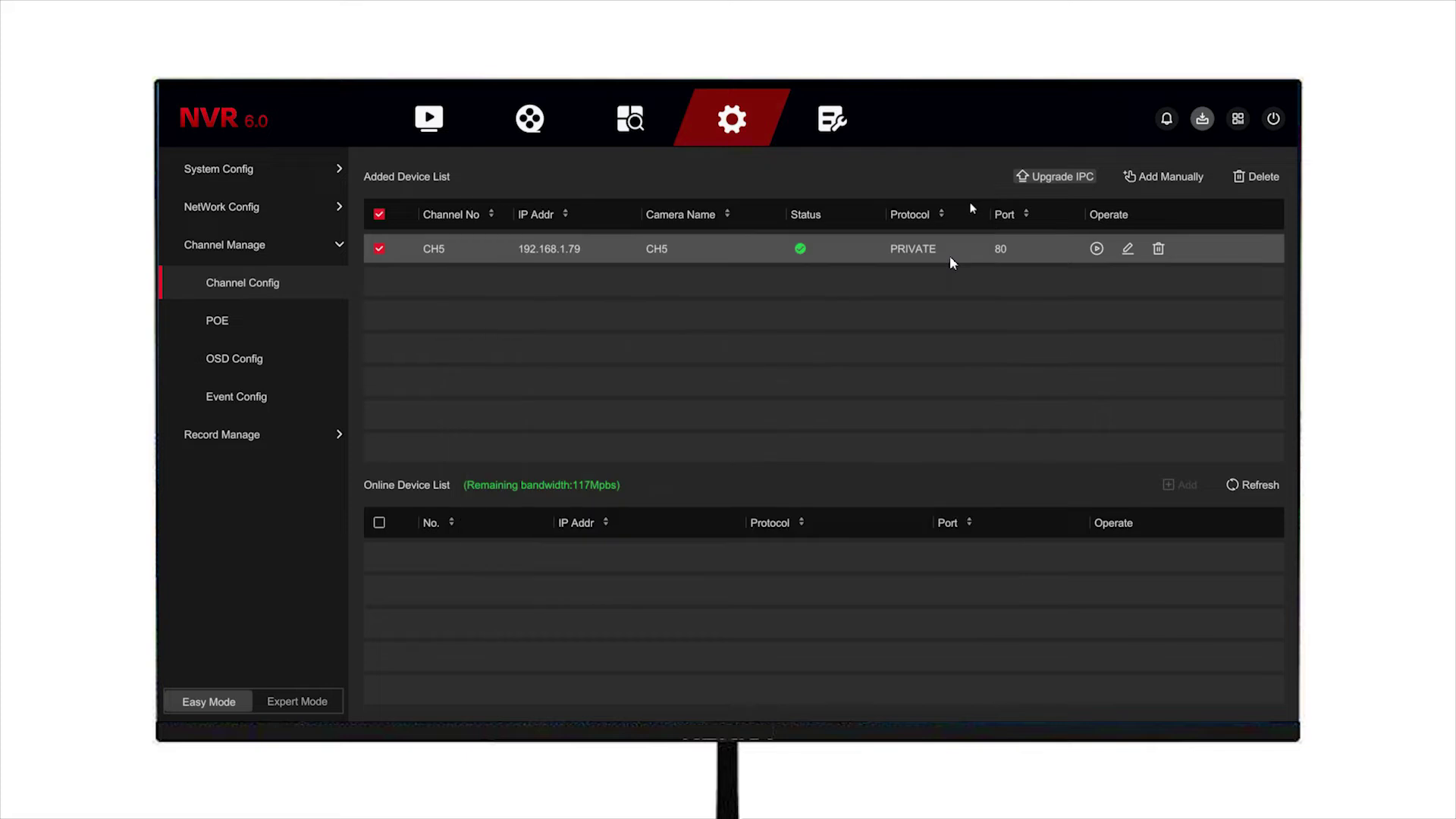
pyautogui.click(1164, 179)
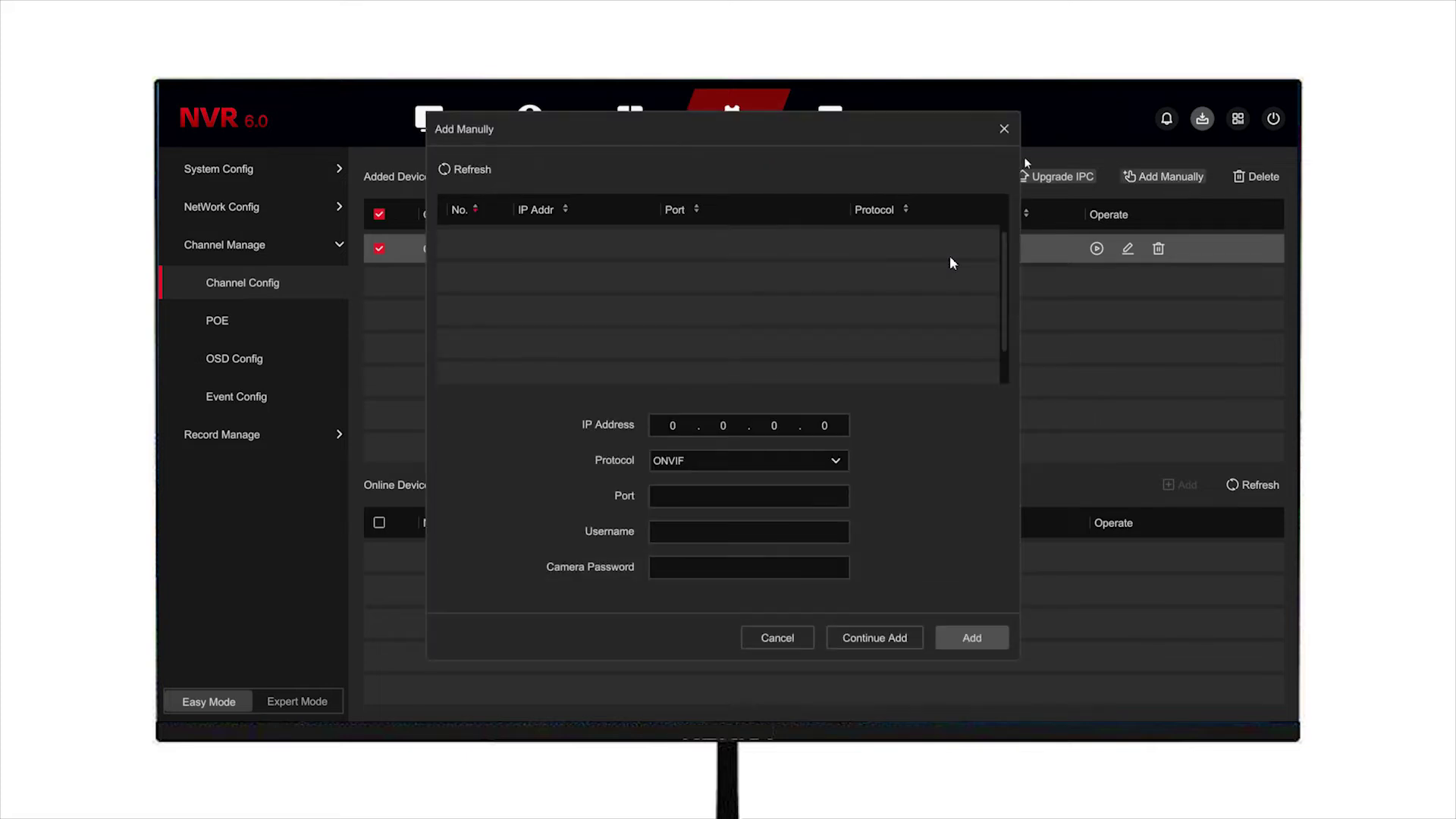
pyautogui.click(1004, 129)
pyautogui.click(252, 324)
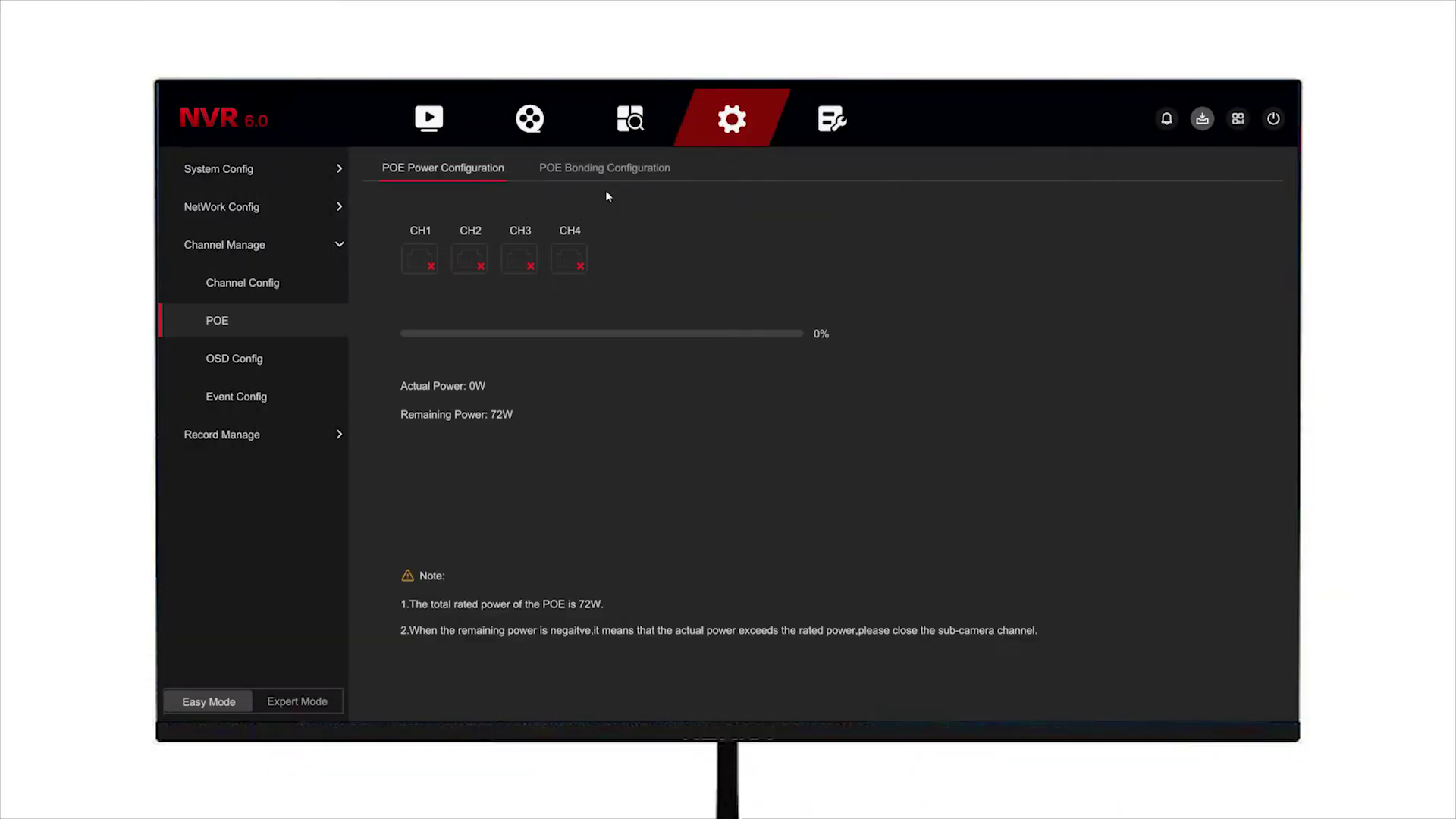
# Step: Tick POE Binding and Long Distance for all four channels on the POE Bonding tab
pyautogui.click(607, 170)
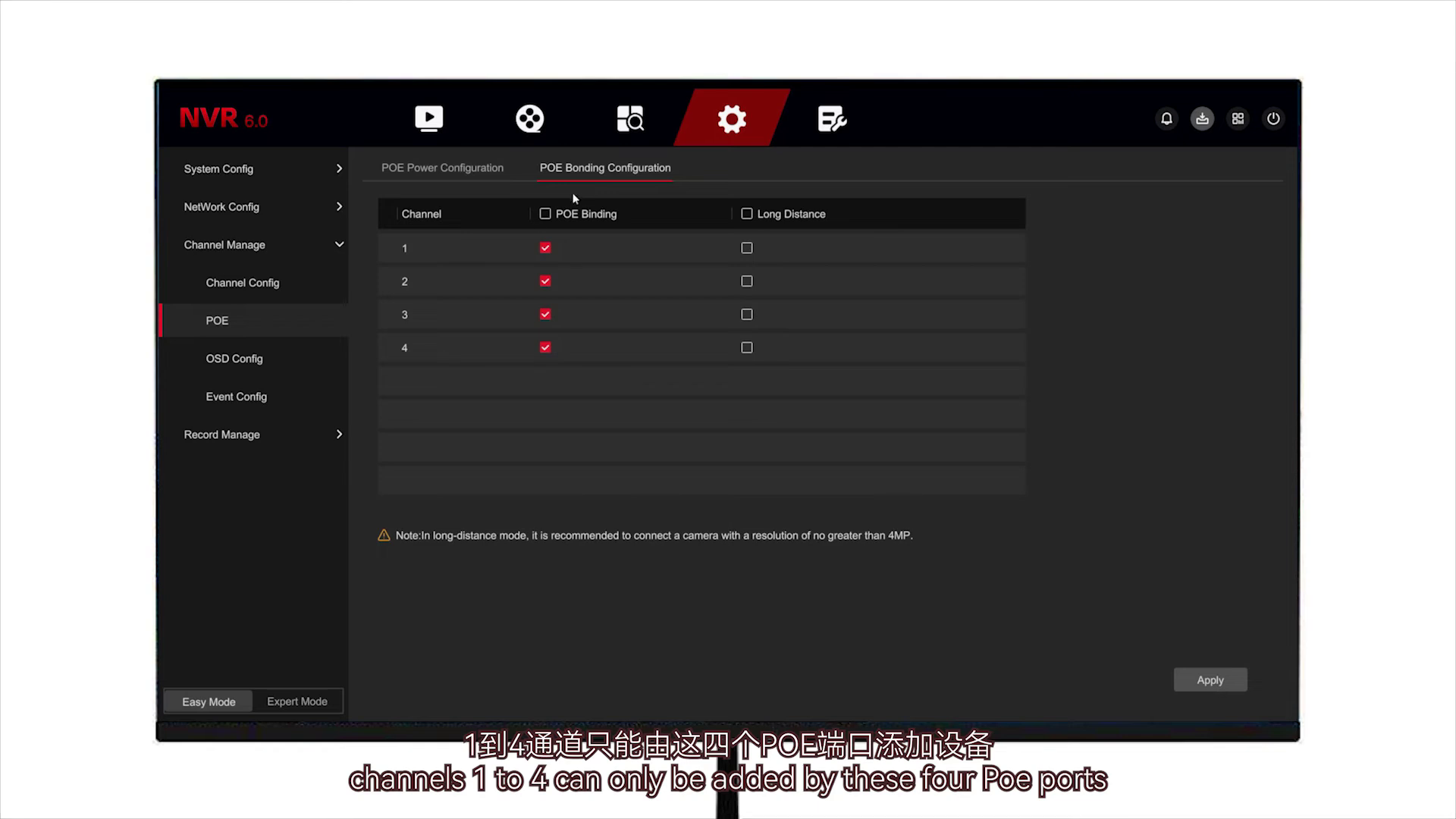
pyautogui.click(545, 214)
pyautogui.click(543, 216)
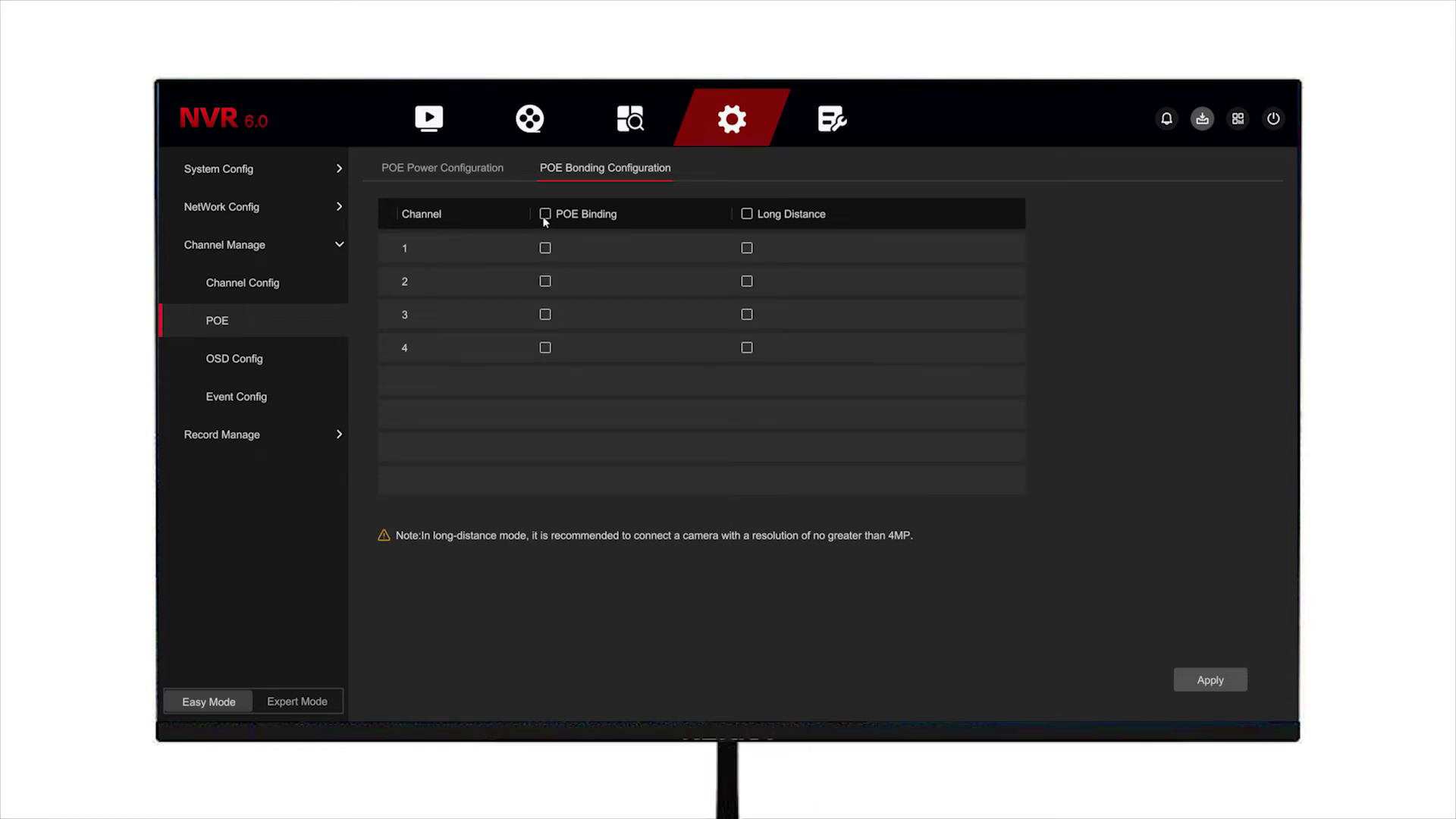
pyautogui.click(747, 213)
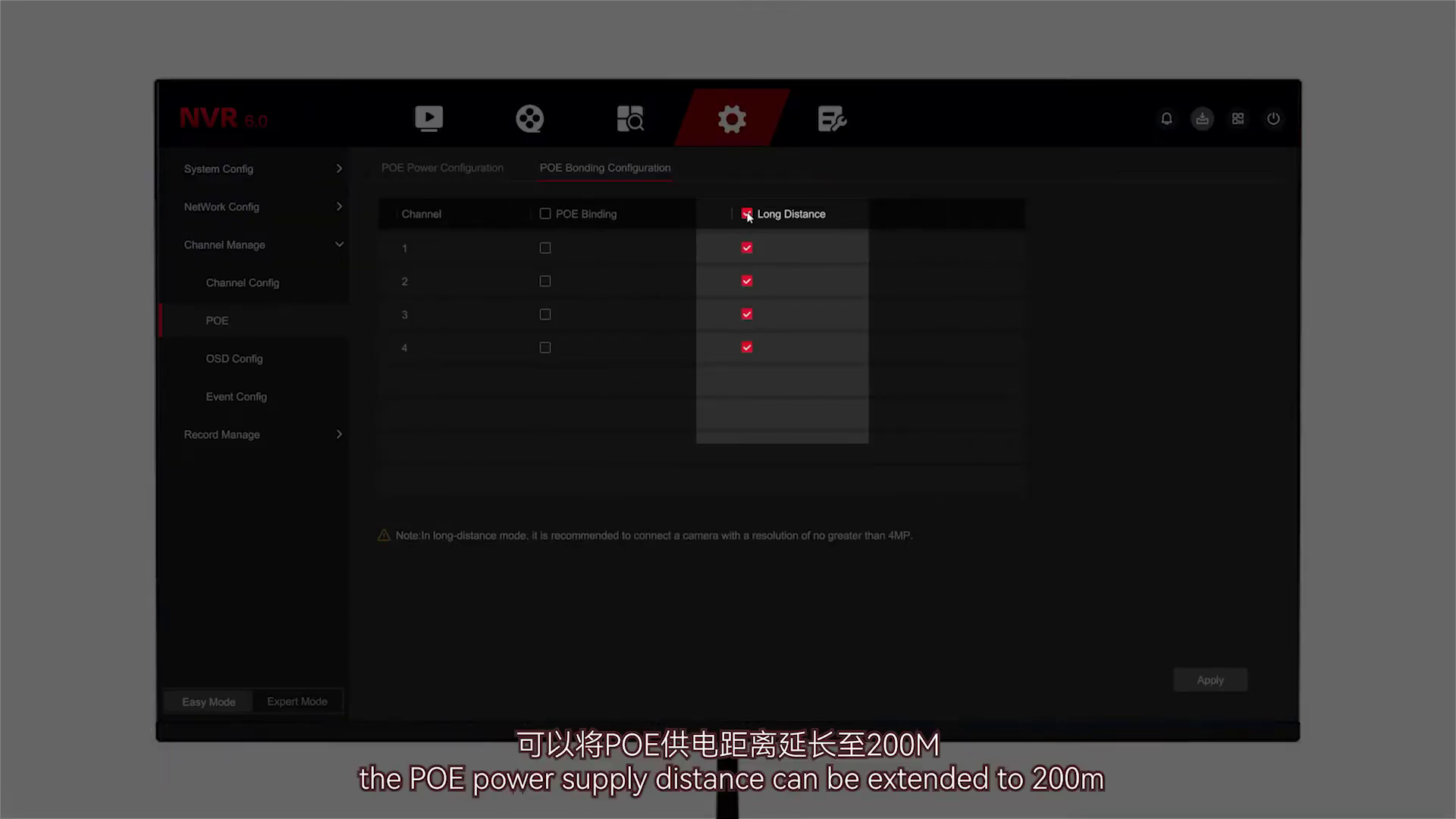
pyautogui.click(545, 215)
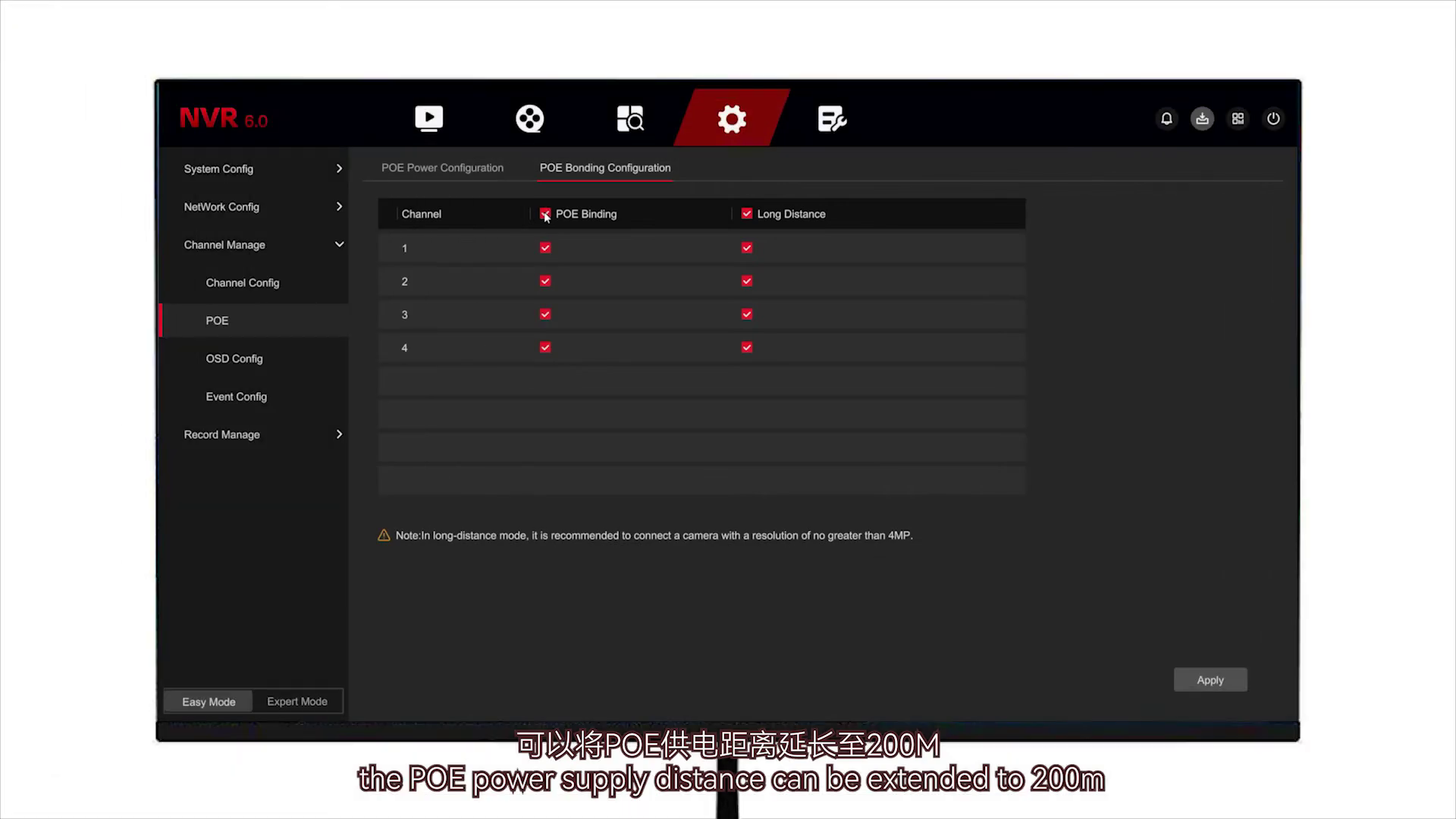
# Step: View CH5's OSD settings with time display on at Top Left, then move to motion detection
pyautogui.click(301, 346)
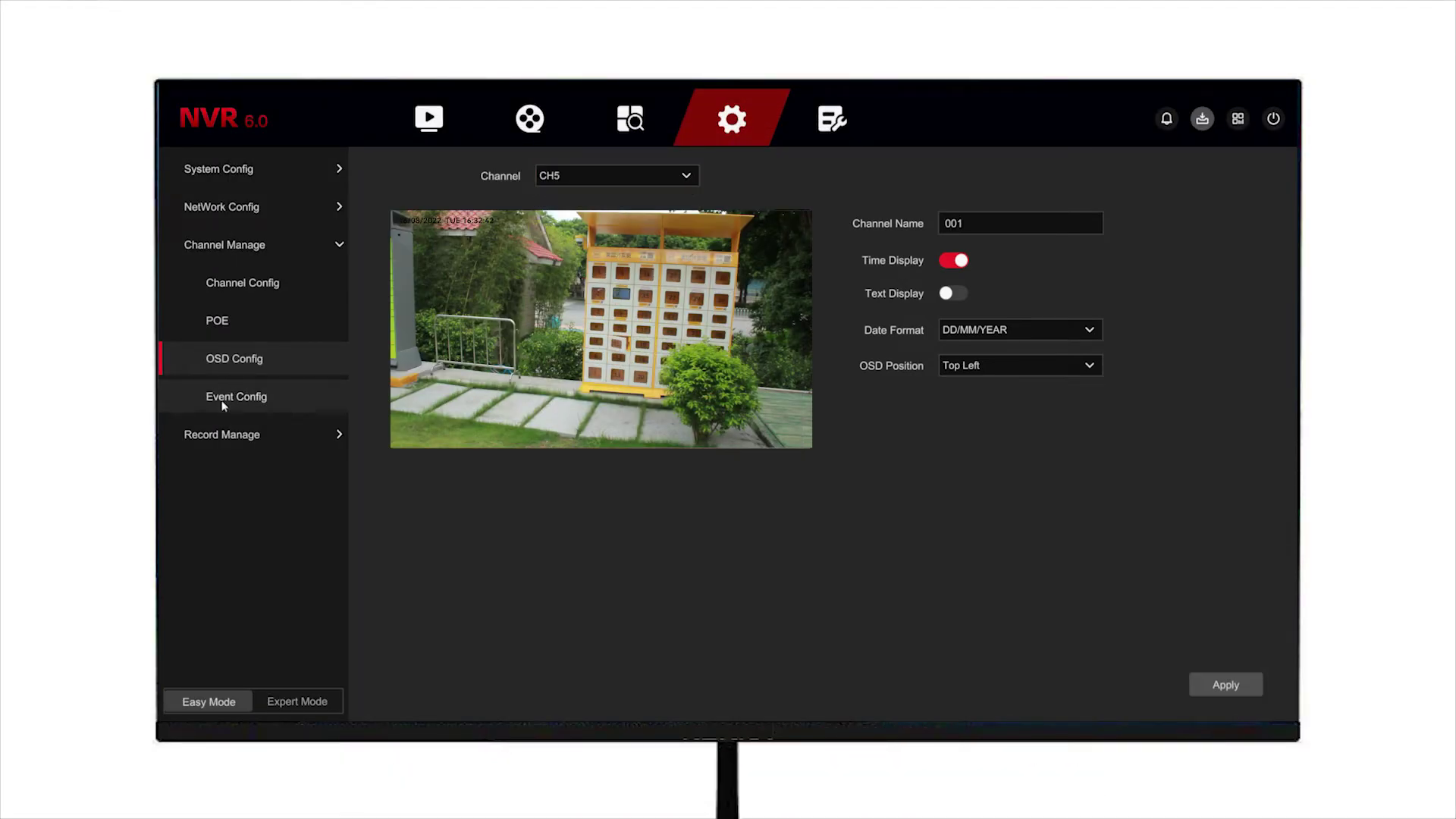
pyautogui.click(222, 402)
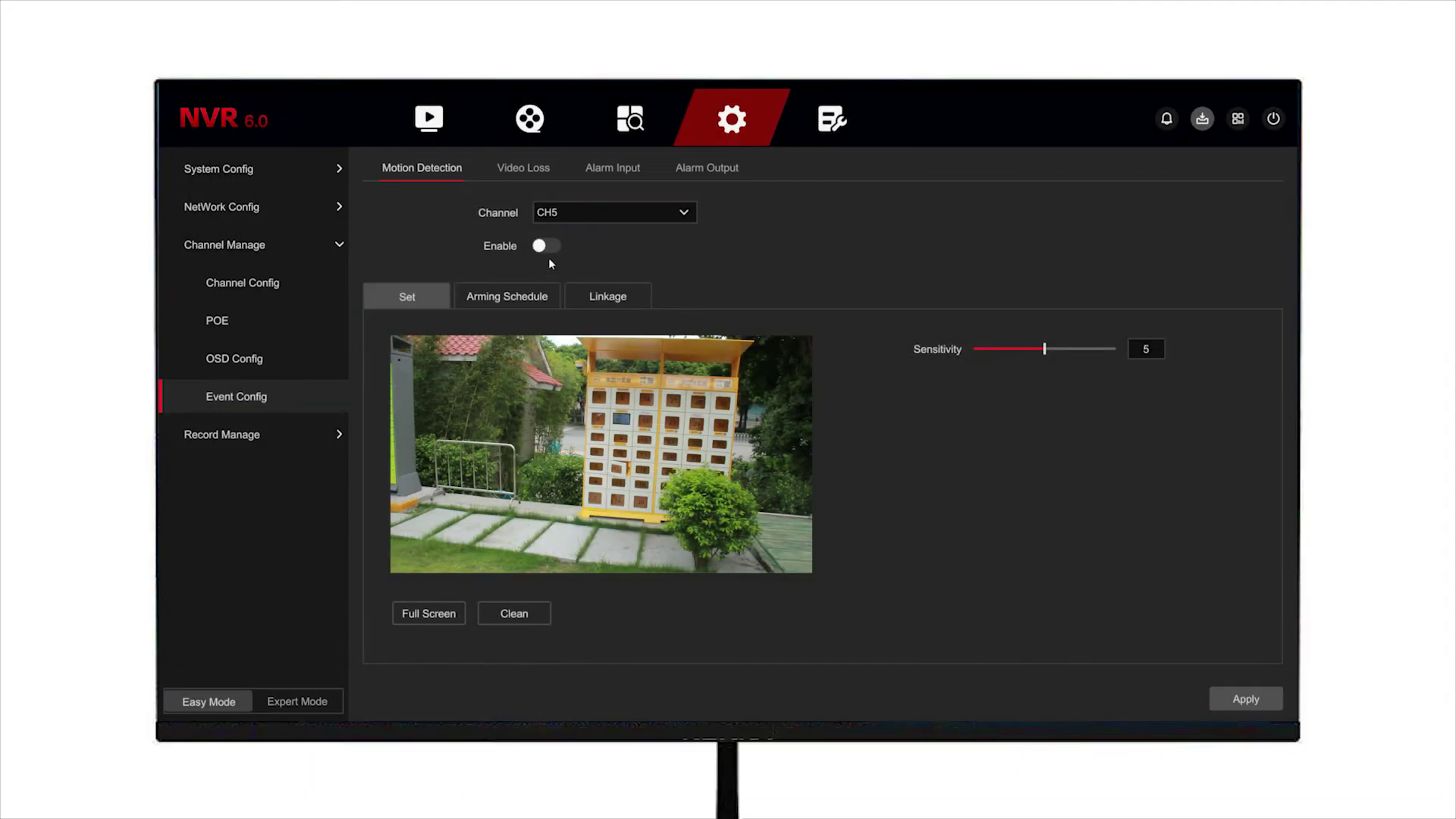
# Step: Enable CH5 motion detection over the full screen with sensitivity 7
pyautogui.click(555, 249)
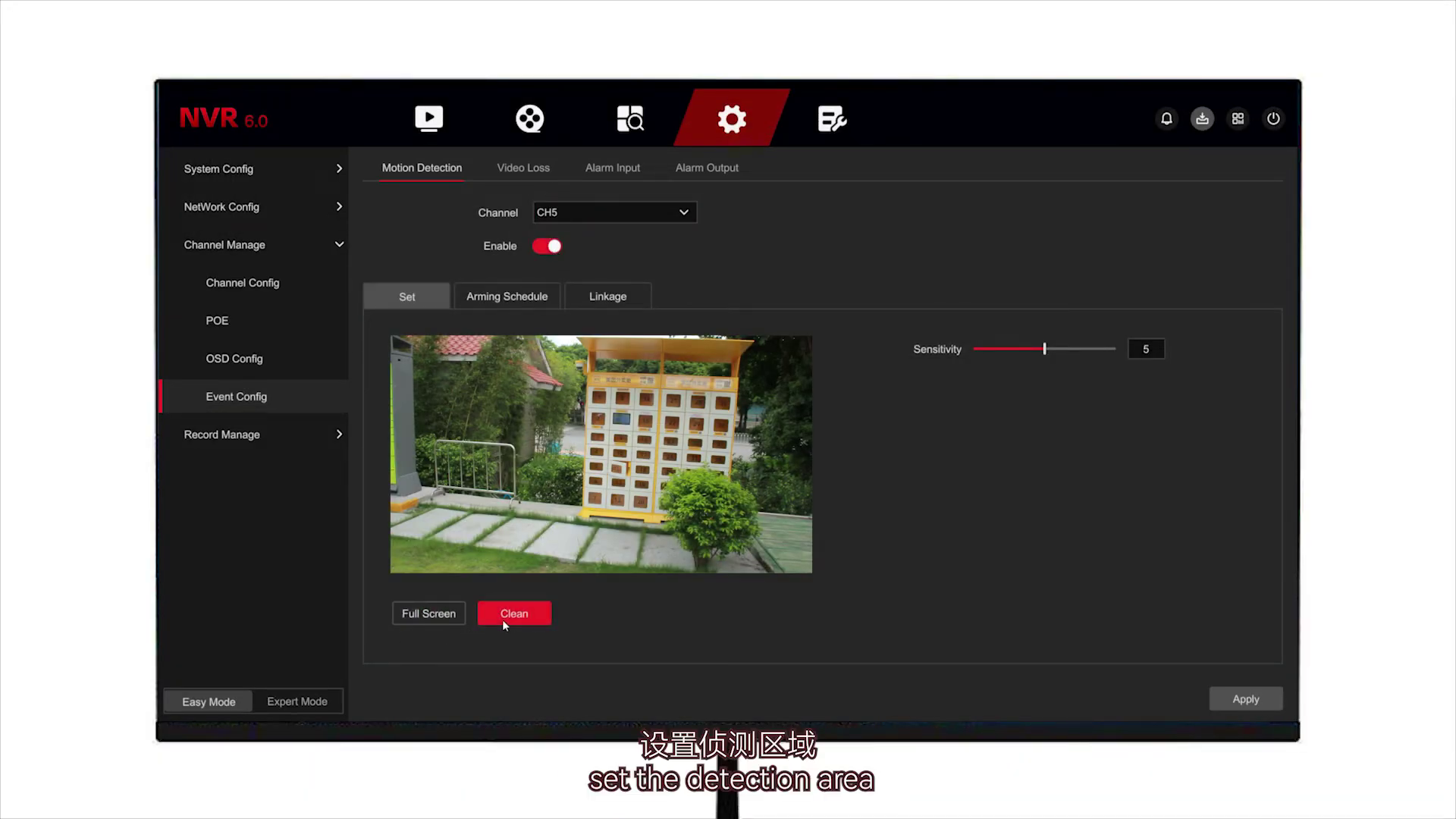
pyautogui.click(446, 618)
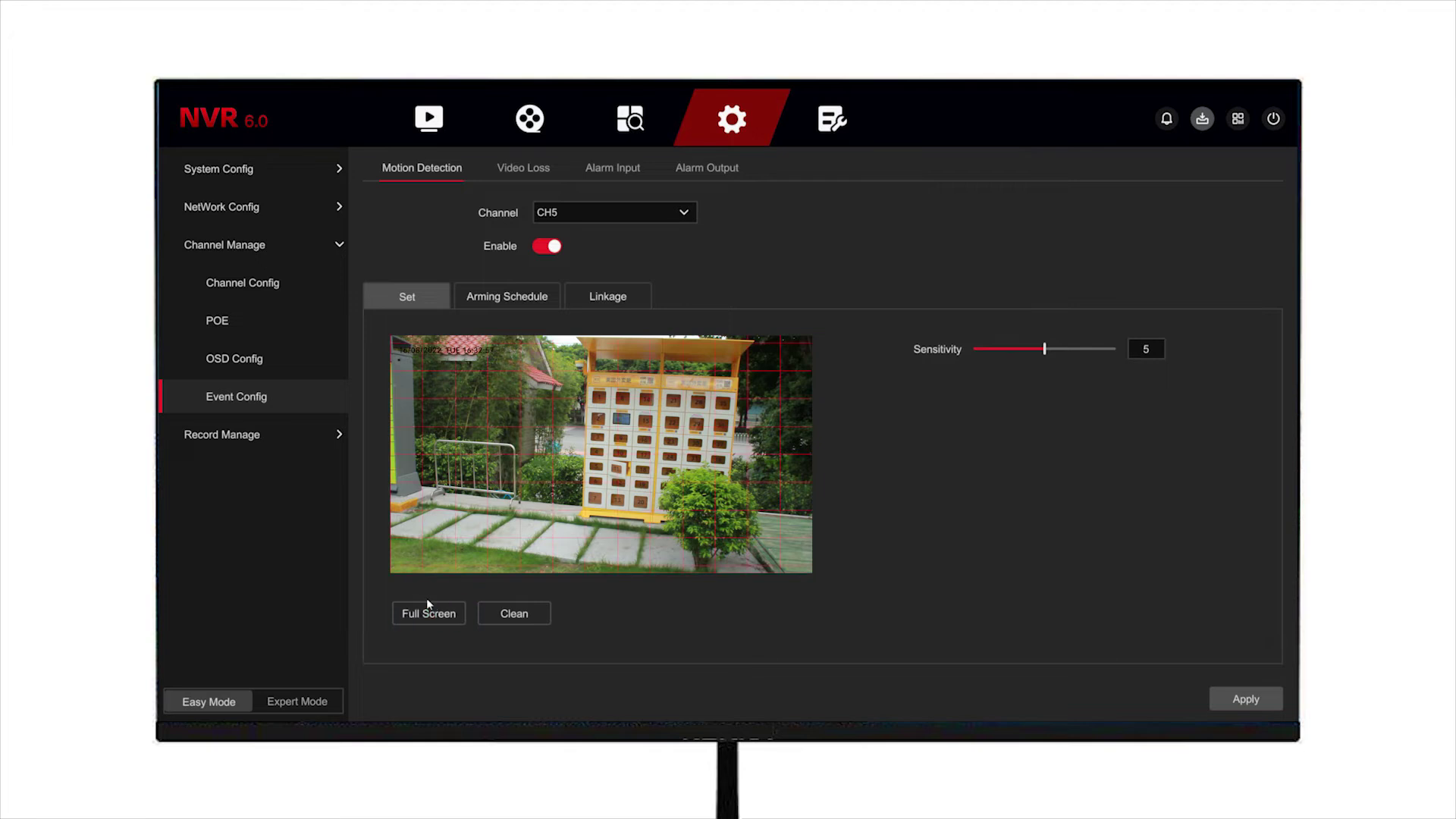
pyautogui.click(1072, 349)
# Step: Arm motion detection all day Sunday, copy it to every day, and save
pyautogui.click(493, 296)
pyautogui.click(1227, 332)
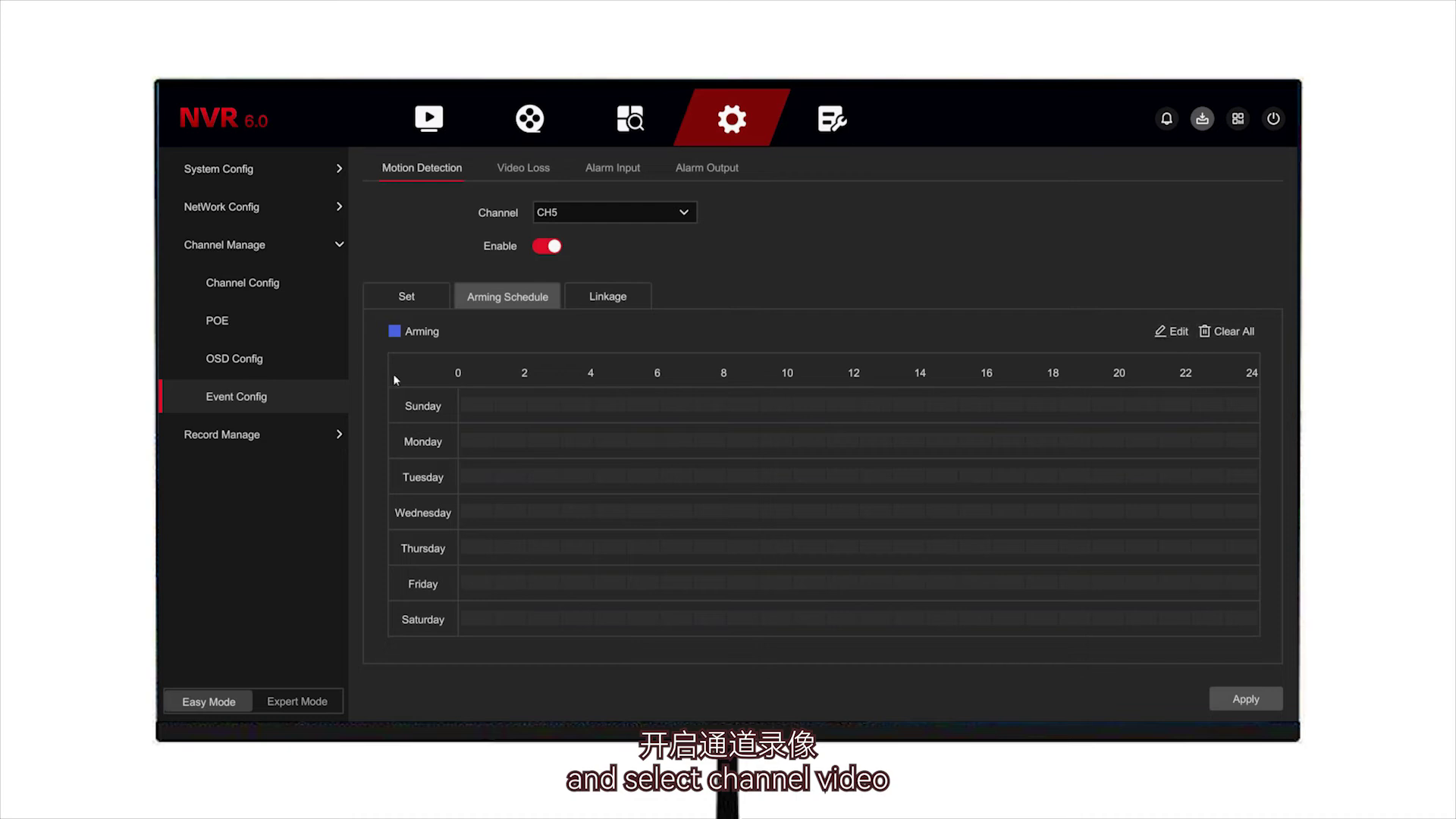
pyautogui.moveTo(462, 406); pyautogui.dragTo(1256, 406)
pyautogui.click(1169, 334)
pyautogui.click(614, 537)
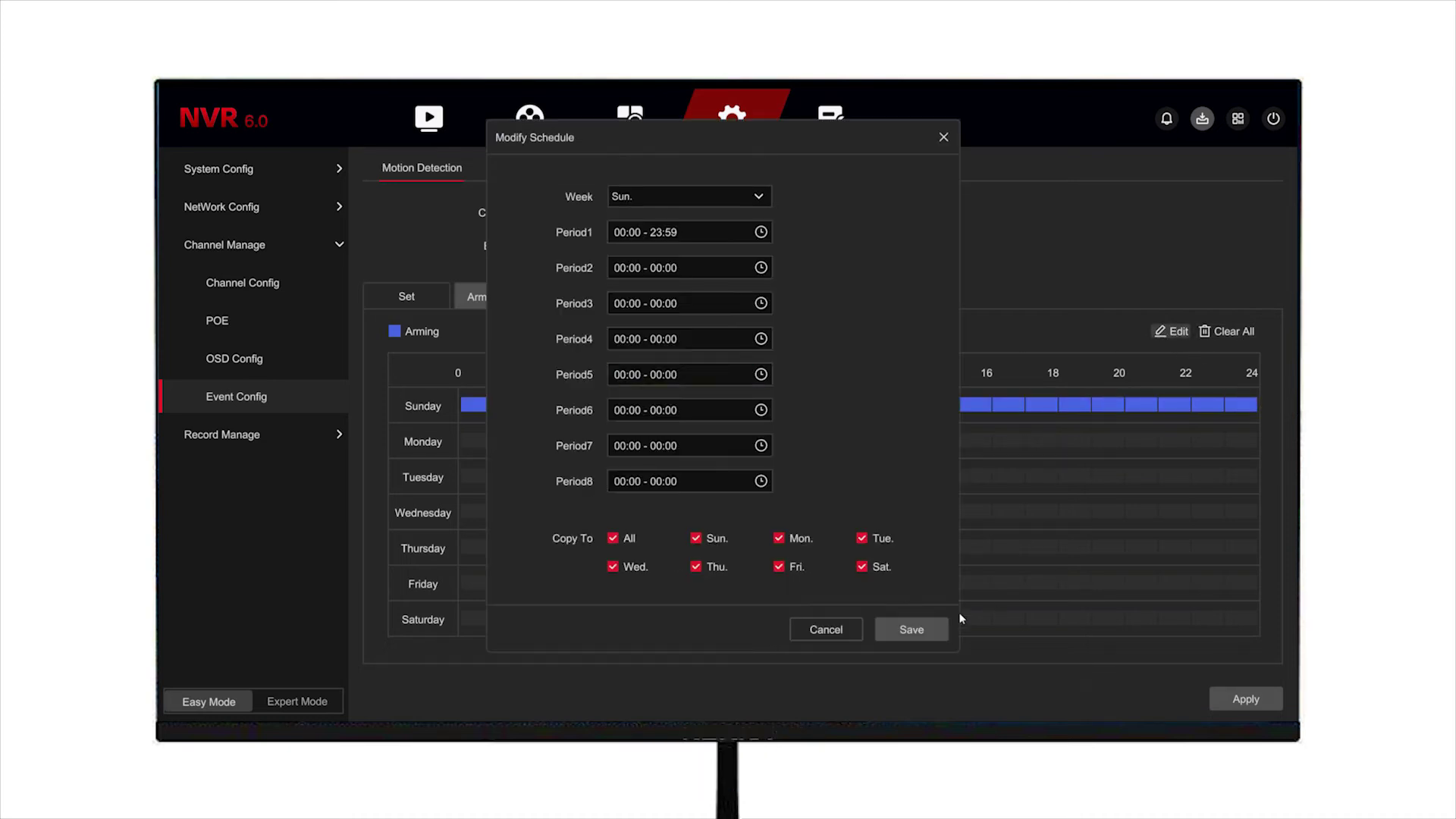
pyautogui.click(929, 625)
# Step: Set the alarm linkage to Channel Record only, after trying alarm output and PTZ options
pyautogui.click(608, 297)
pyautogui.click(415, 349)
pyautogui.click(414, 349)
pyautogui.click(699, 349)
pyautogui.click(699, 350)
pyautogui.click(839, 348)
pyautogui.click(839, 348)
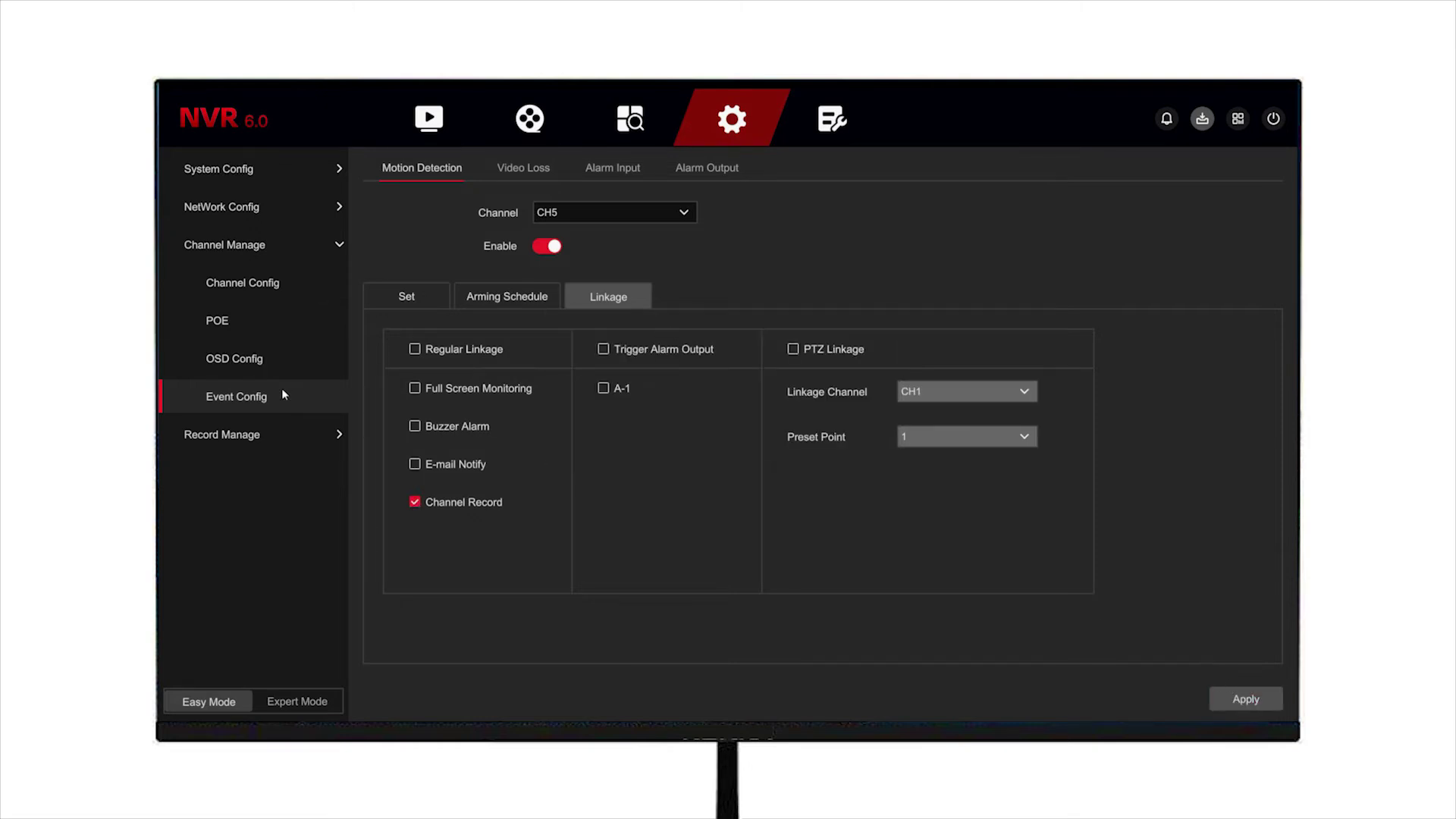
pyautogui.click(295, 444)
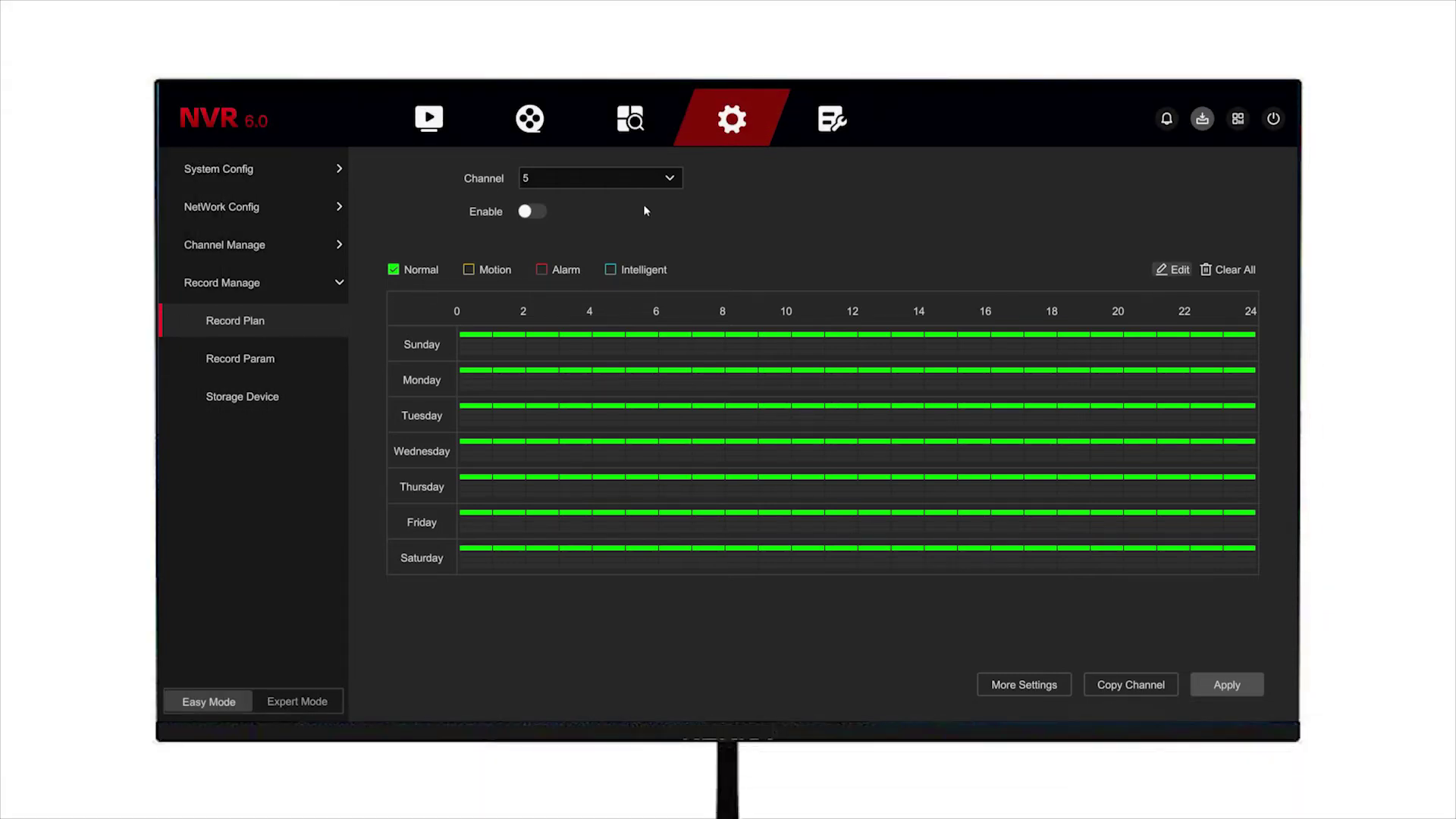
# Step: Enable channel 5 recording with motion recording all day Sunday, copied to every day and saved
pyautogui.click(652, 179)
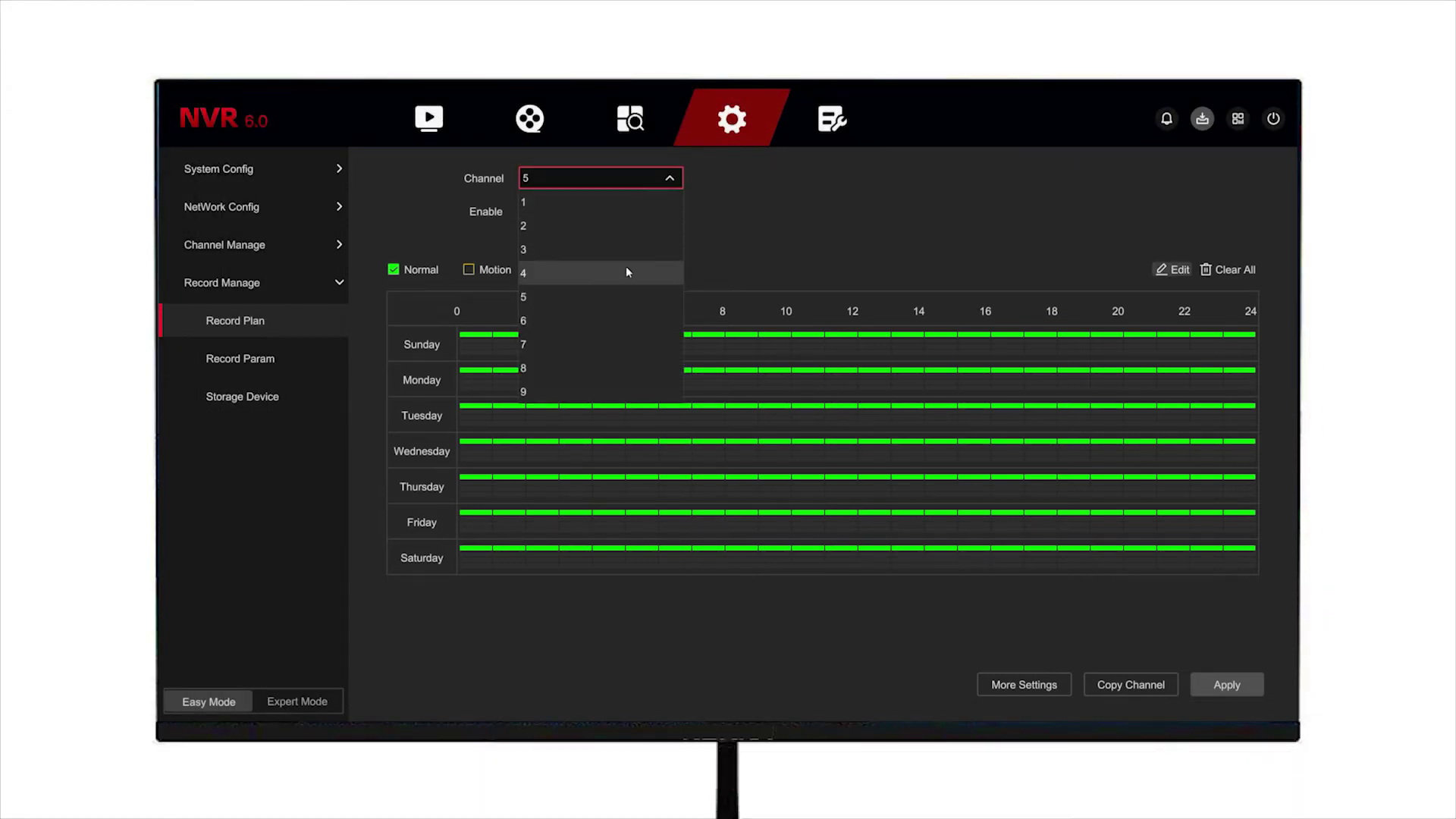
pyautogui.click(631, 293)
pyautogui.click(531, 211)
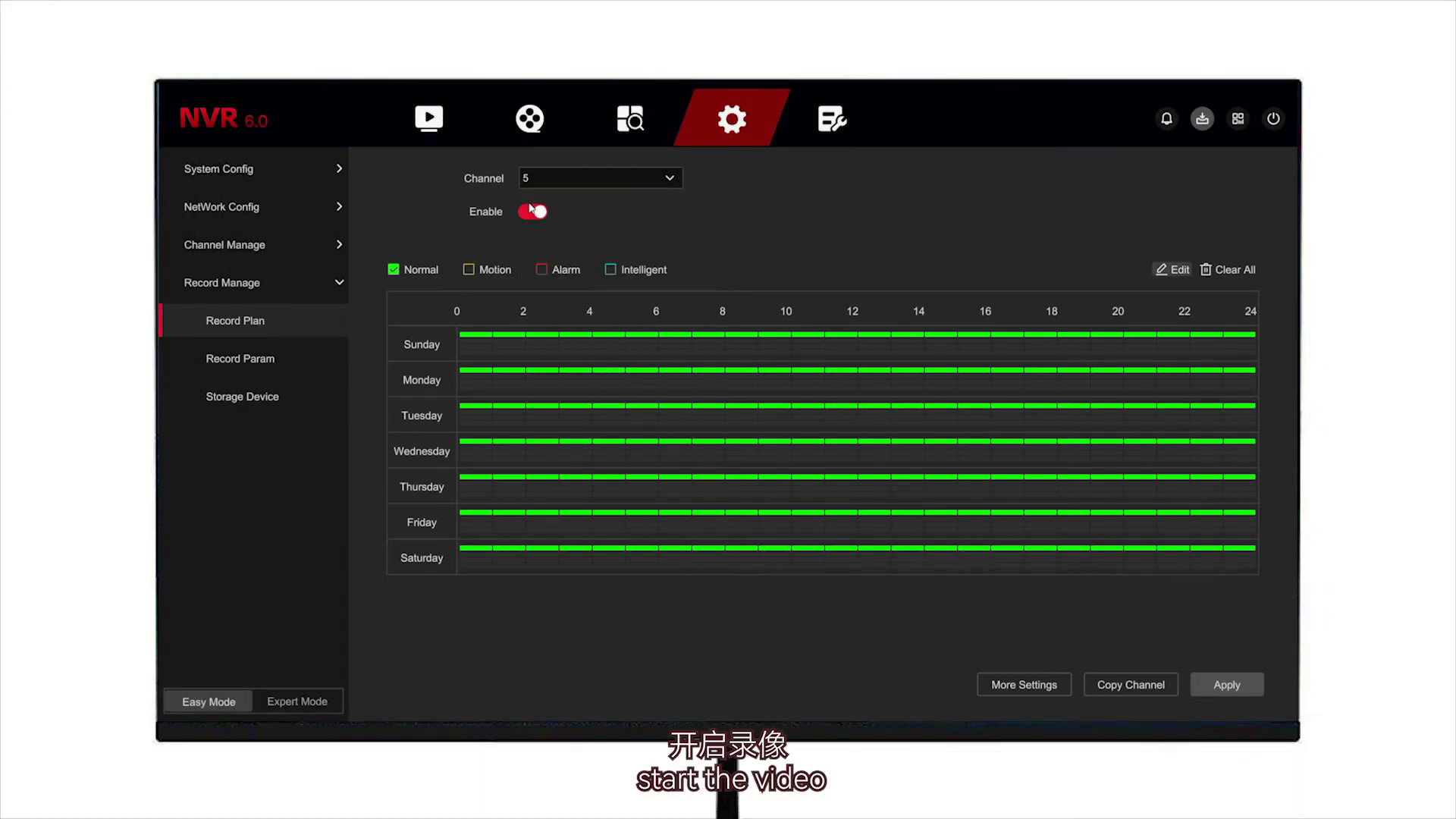
pyautogui.click(470, 268)
pyautogui.moveTo(469, 345); pyautogui.dragTo(1256, 342)
pyautogui.click(1174, 270)
pyautogui.click(469, 540)
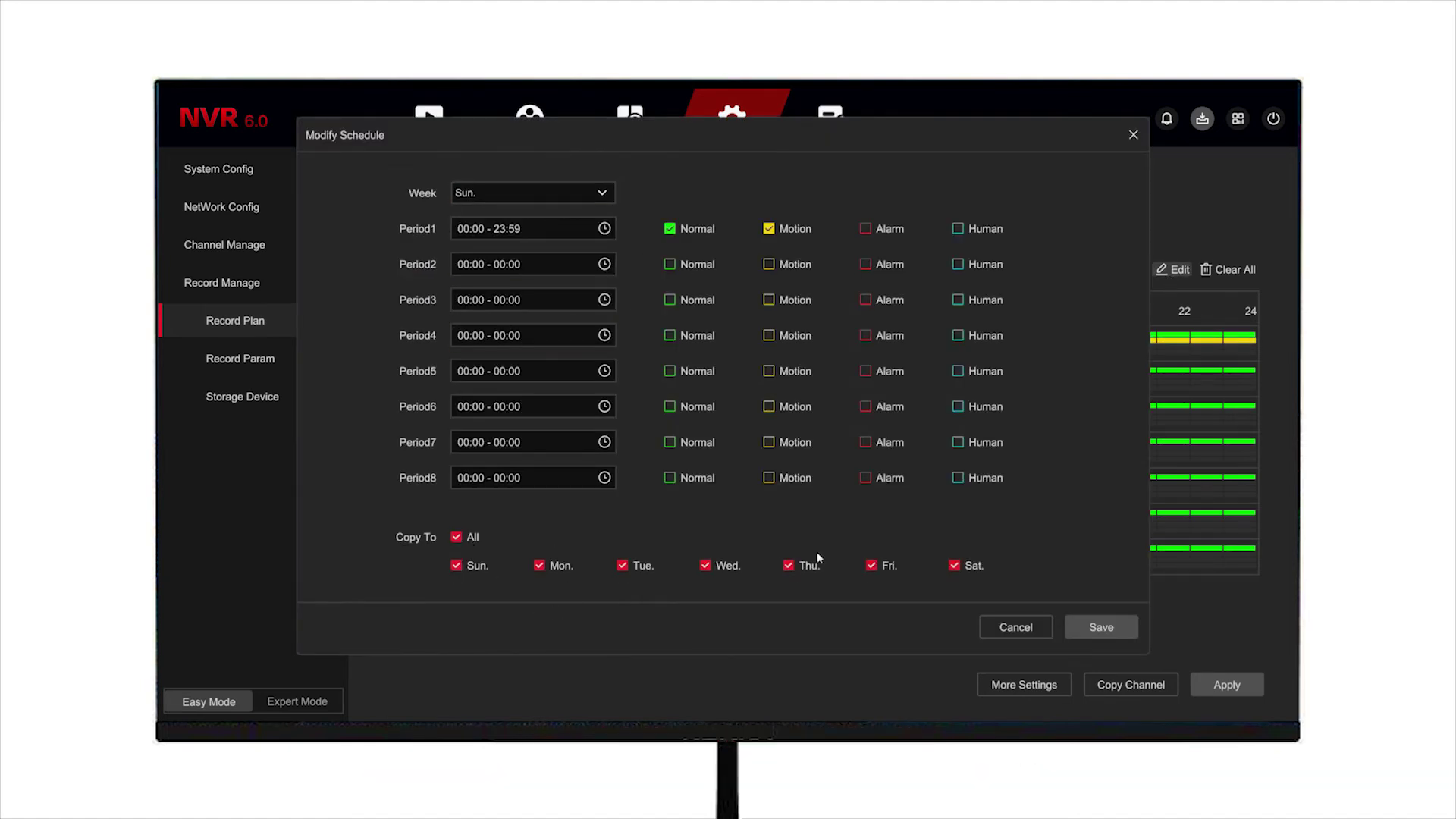
pyautogui.click(1122, 622)
# Step: Review the recording stream parameters, then format the 1953.51G SATA hard disk
pyautogui.click(261, 357)
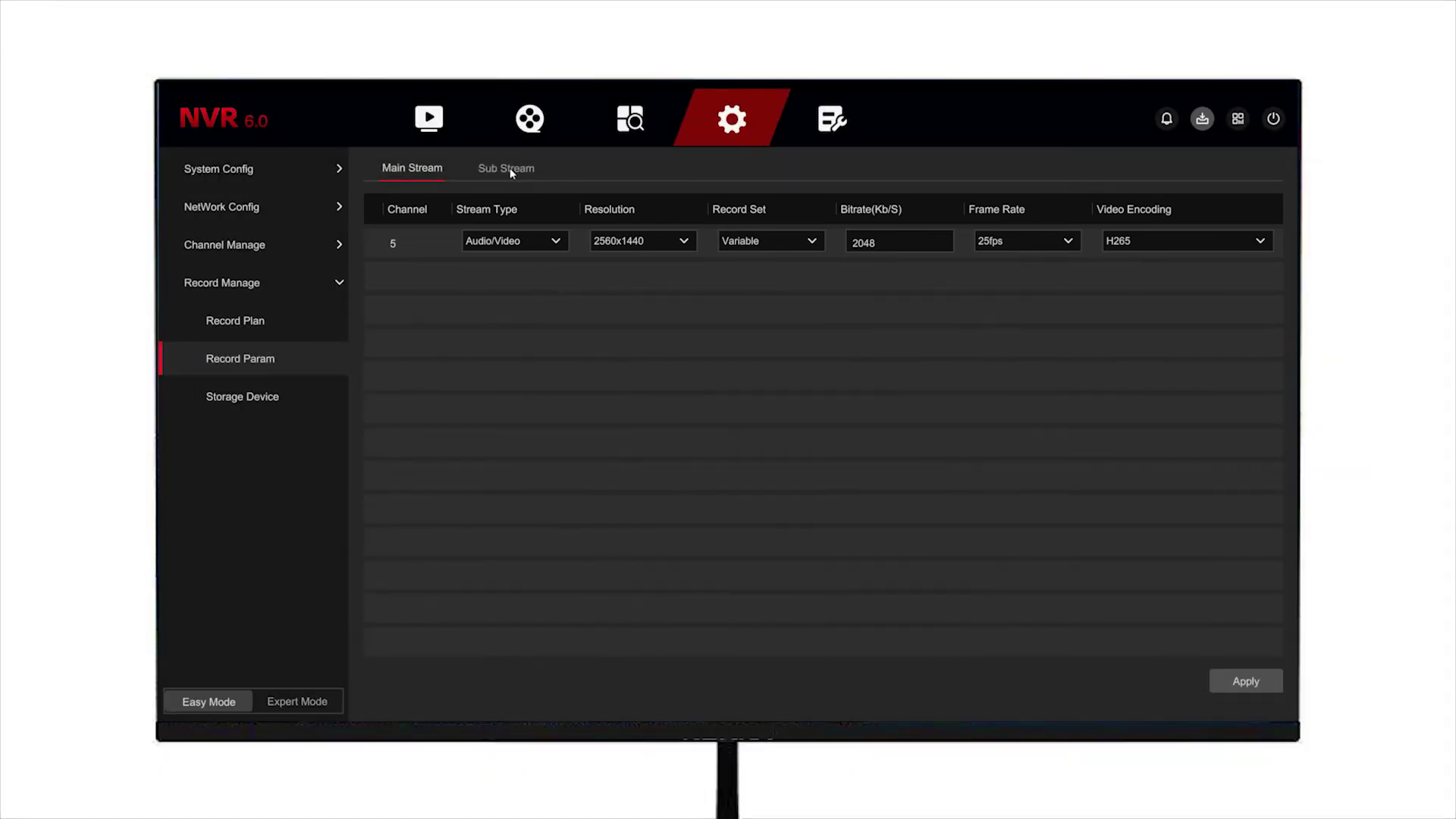
pyautogui.click(232, 408)
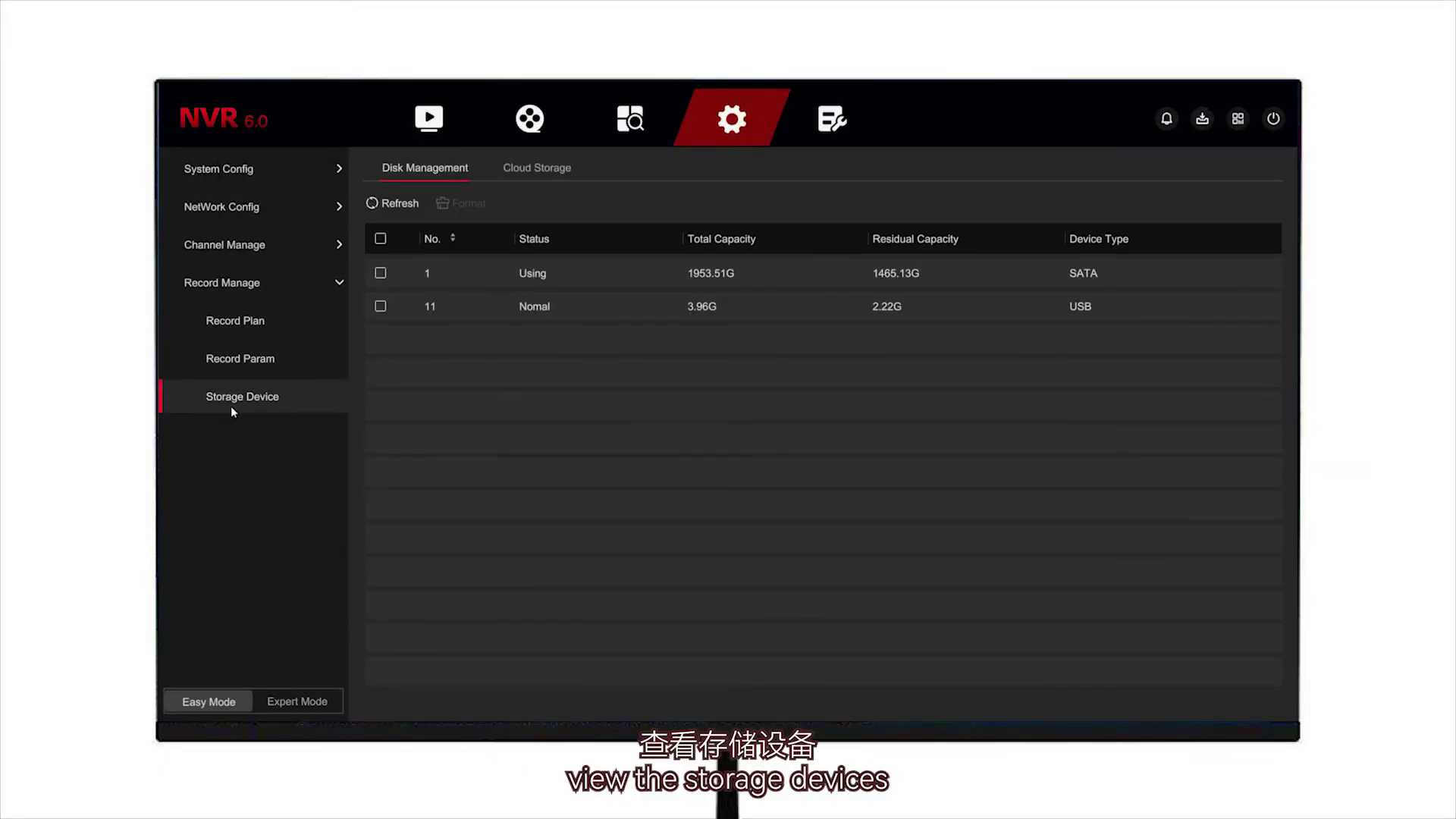
pyautogui.click(380, 273)
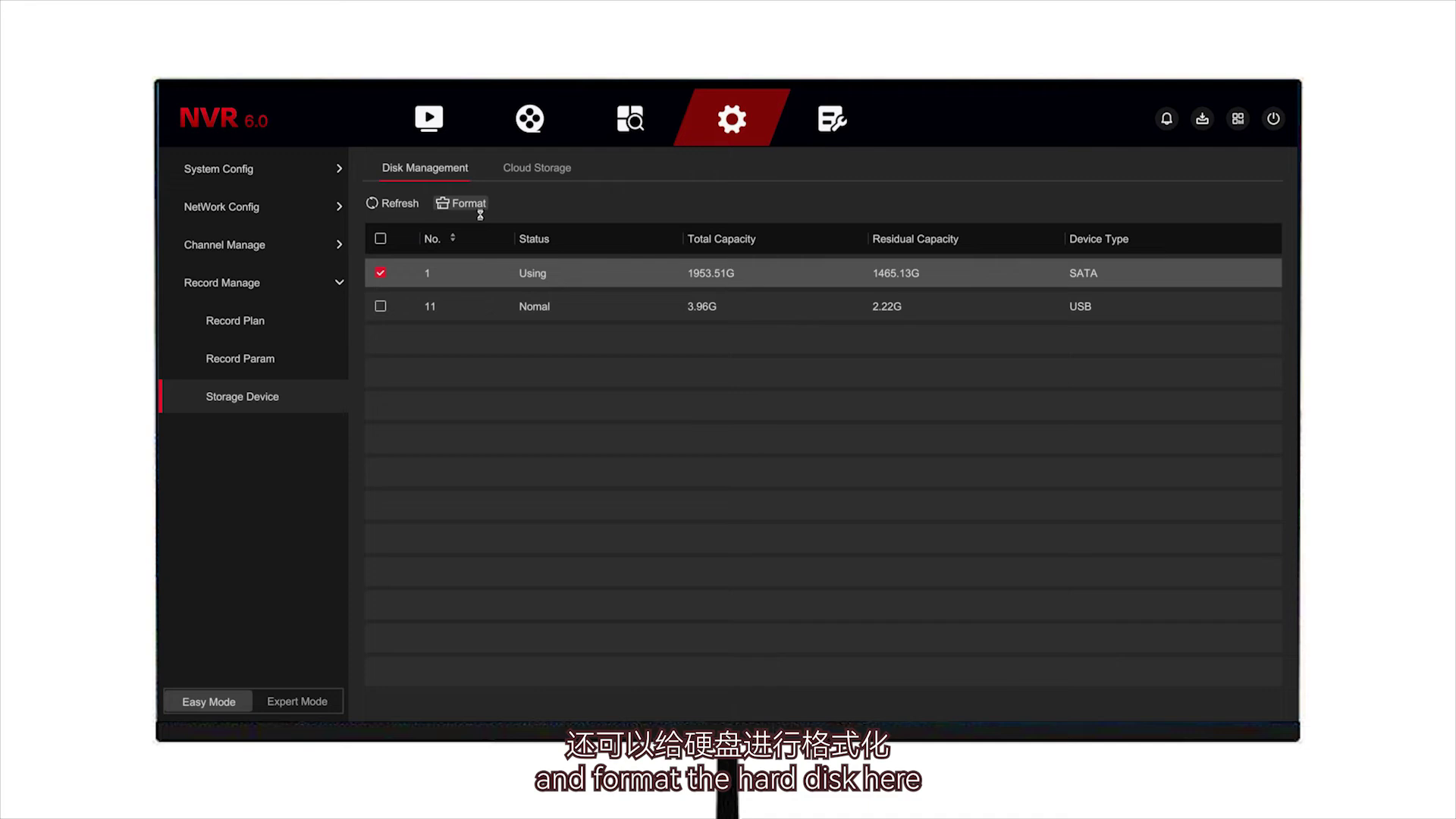
pyautogui.click(842, 443)
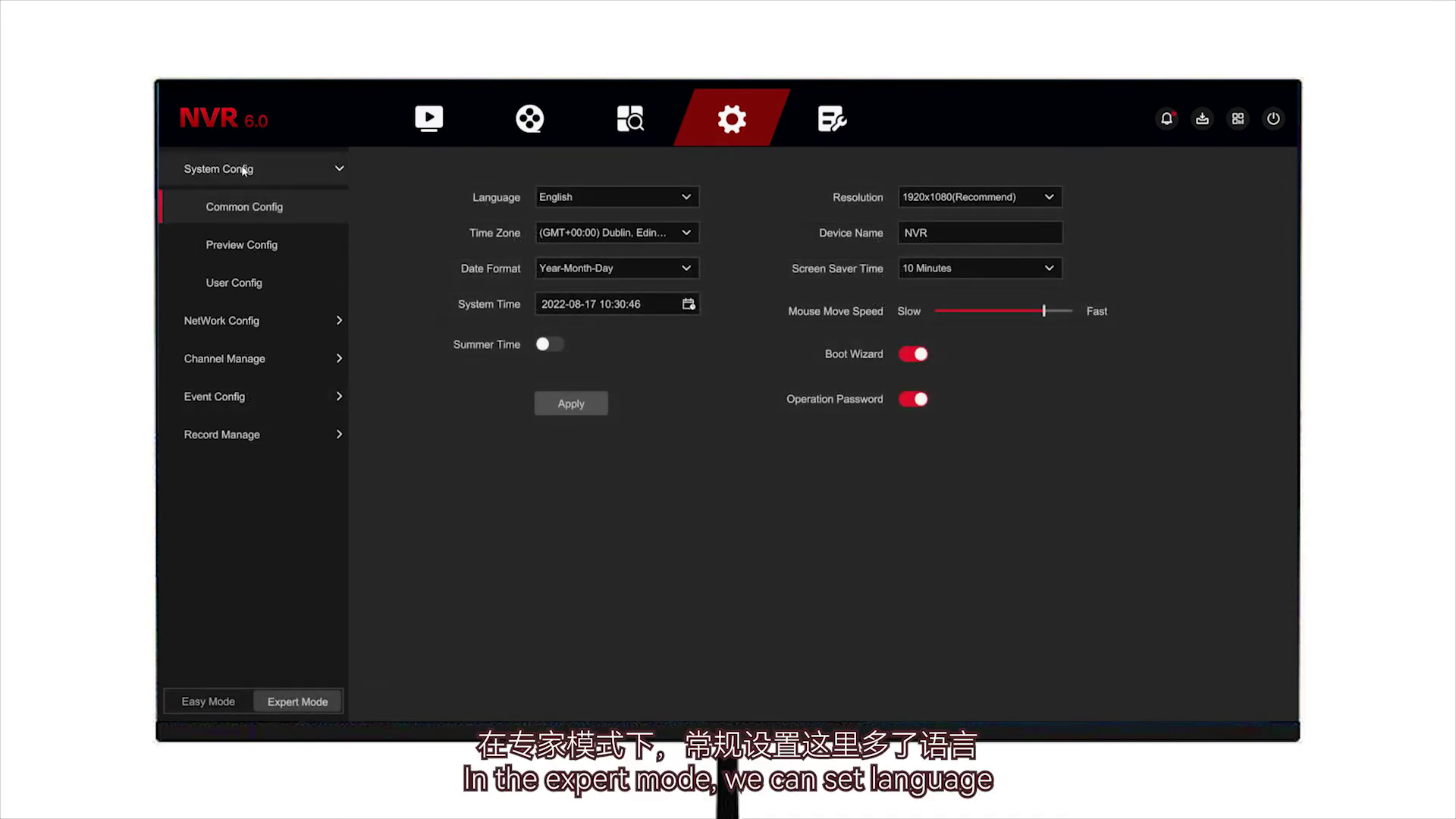
# Step: Review Common Config options, keeping English, 1920x1080, Year-Month-Day format, and summer time off
pyautogui.click(666, 199)
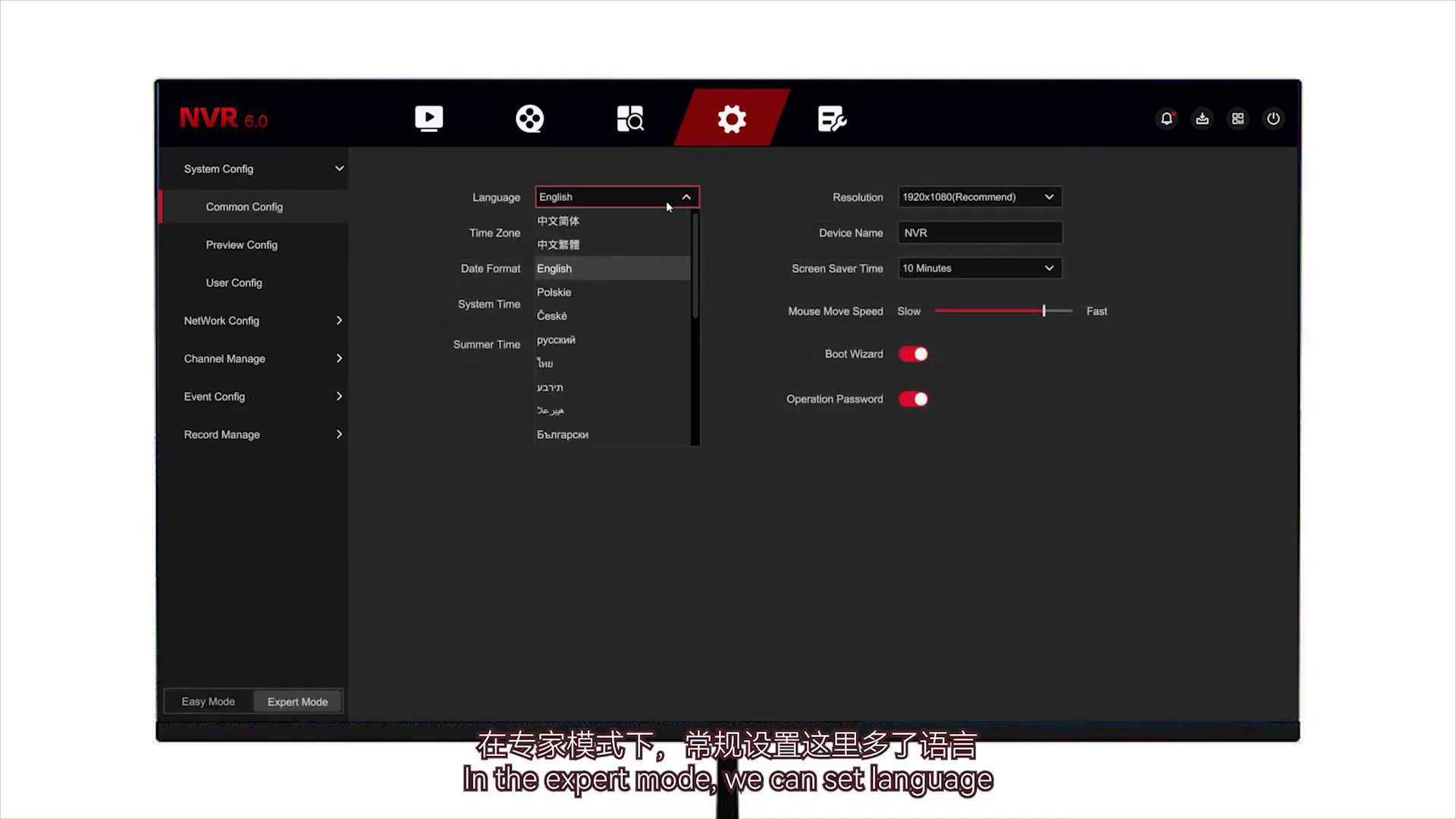
pyautogui.scroll(-3, 689, 278)
pyautogui.scroll(3, 690, 277)
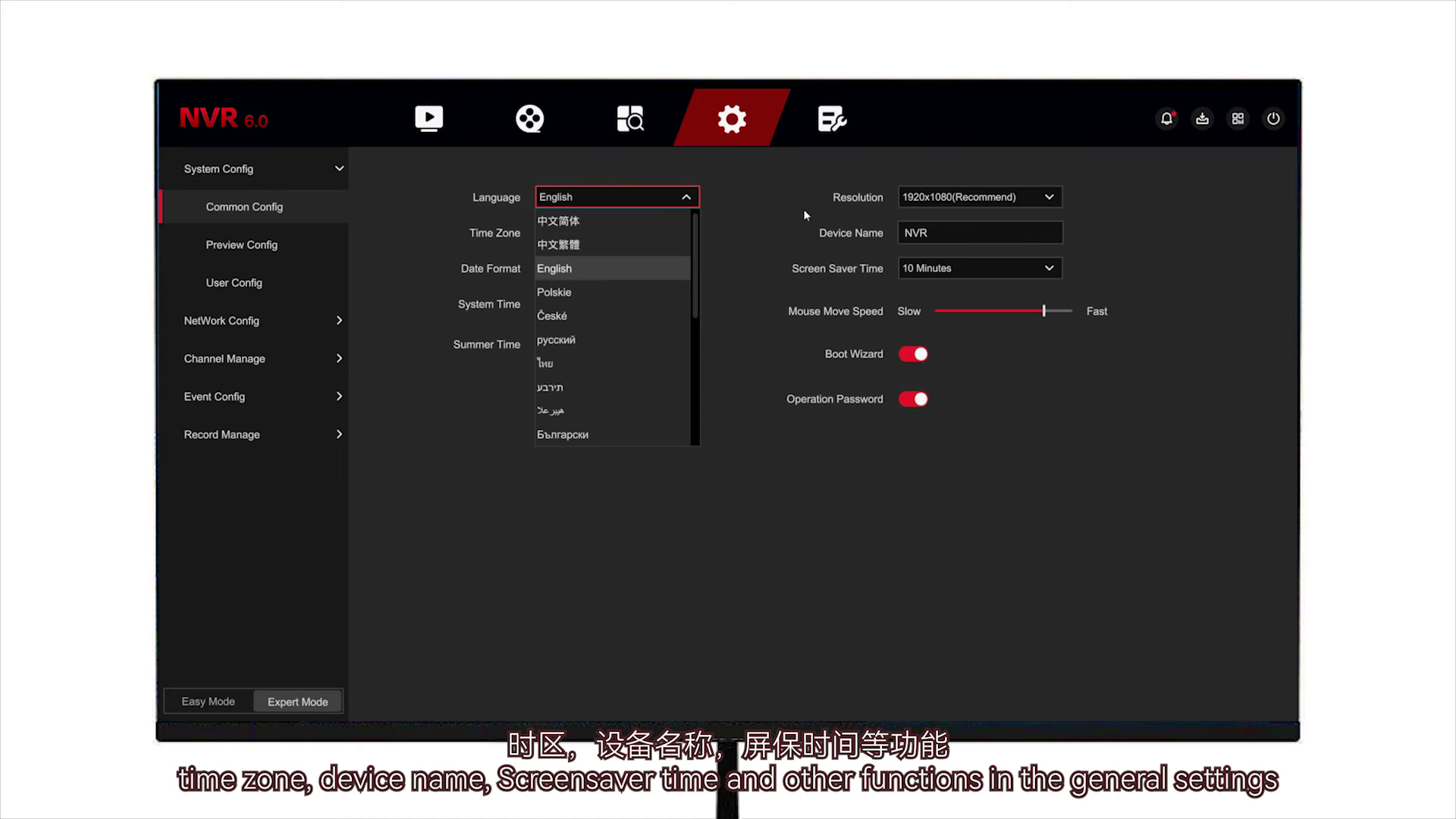
pyautogui.click(804, 208)
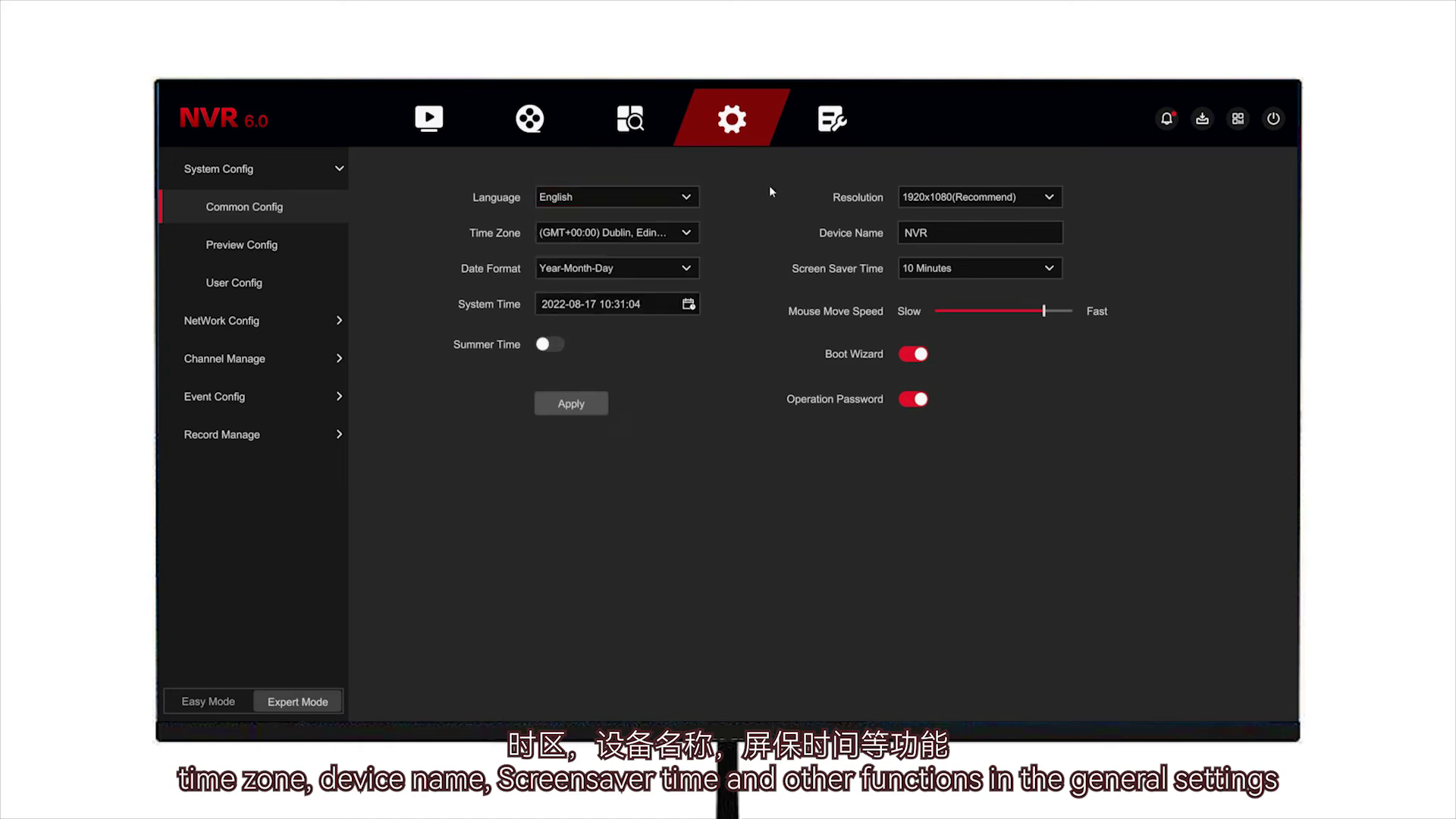
pyautogui.click(1055, 202)
pyautogui.click(686, 233)
pyautogui.click(686, 234)
pyautogui.click(688, 270)
pyautogui.click(689, 273)
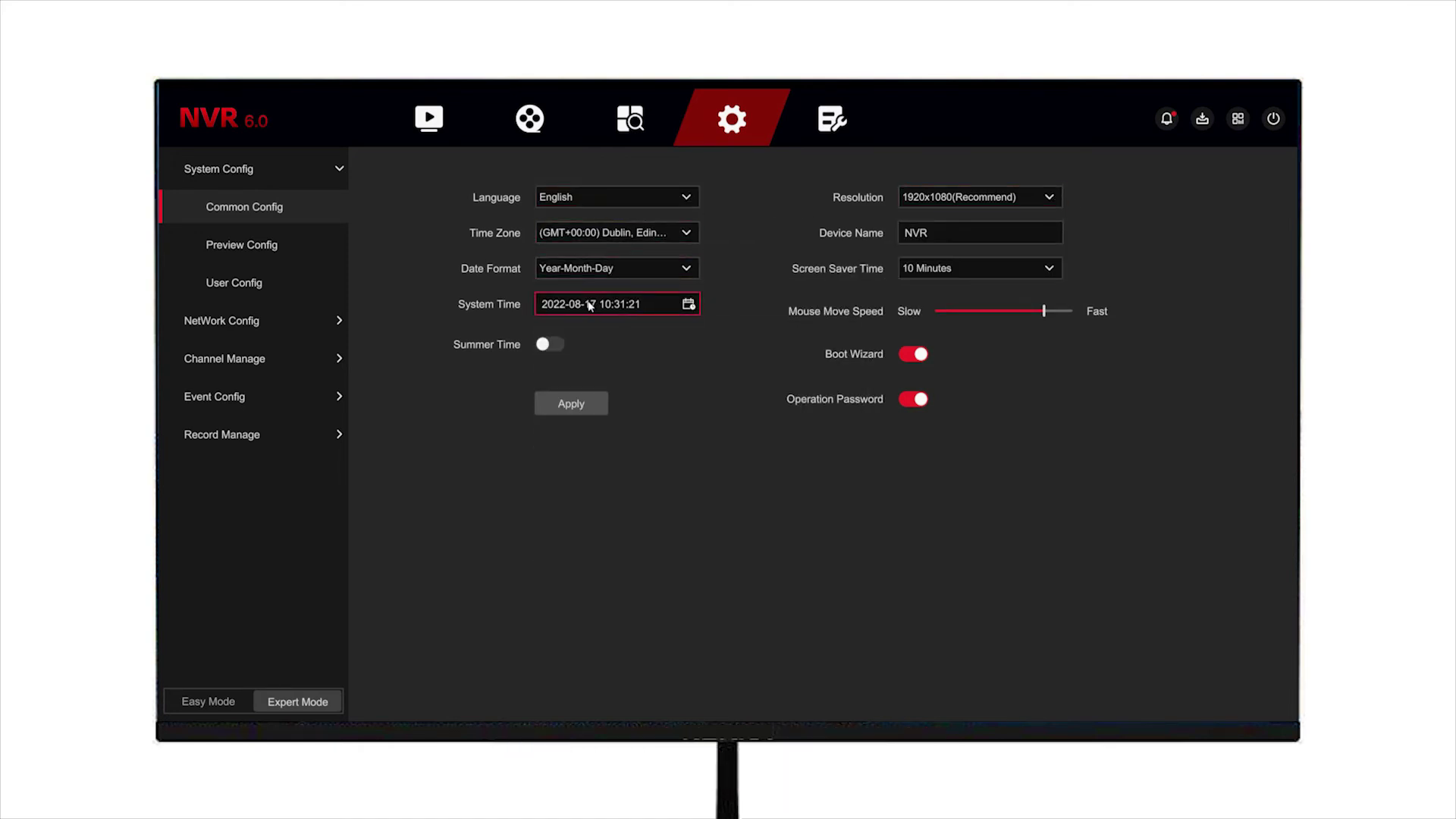
pyautogui.click(549, 347)
pyautogui.click(549, 349)
pyautogui.click(1047, 271)
# Step: Shorten the device name to NVR and make the mouse move faster
pyautogui.click(1004, 234)
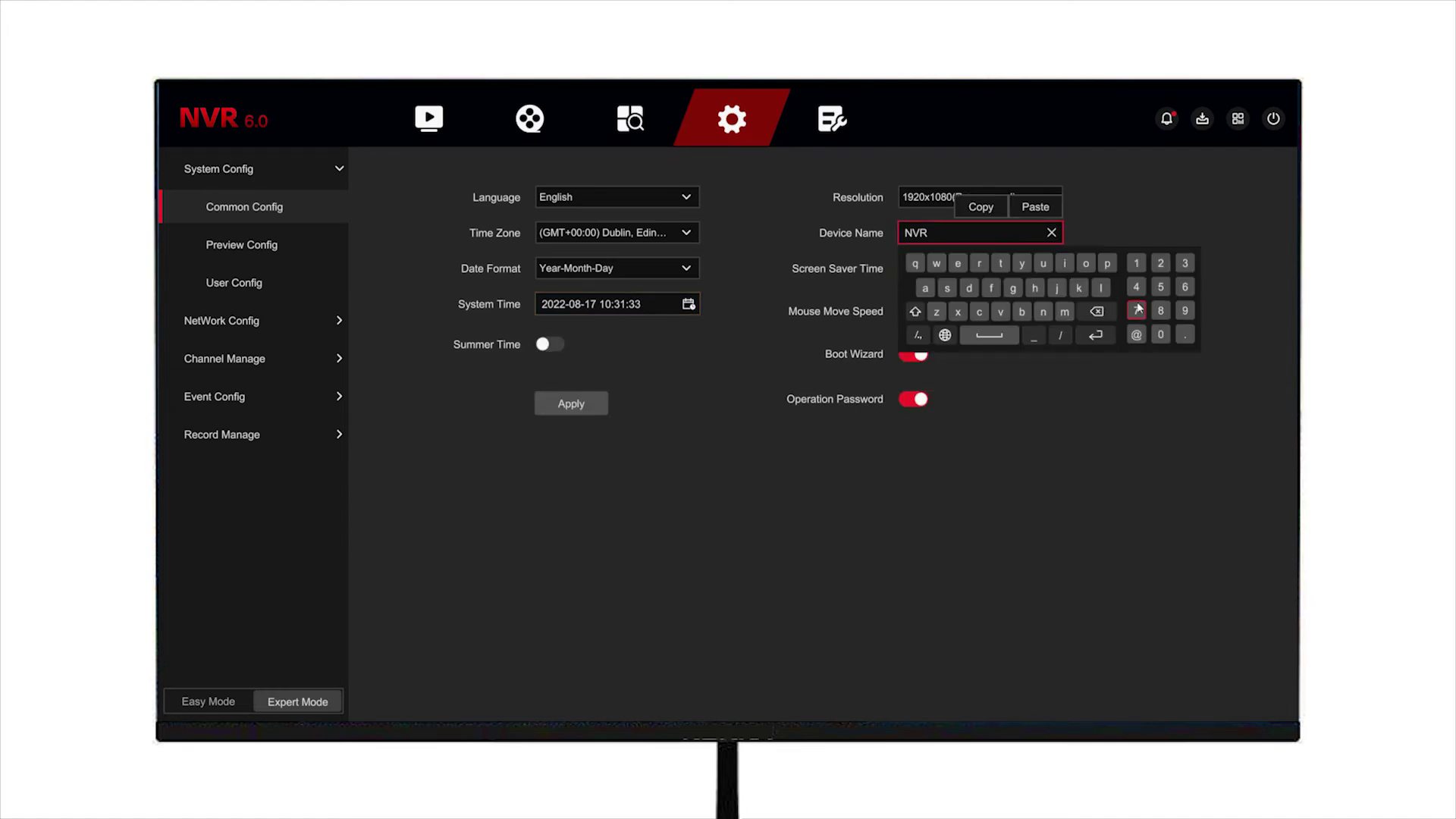
pyautogui.click(1082, 317)
pyautogui.click(1082, 317)
pyautogui.click(1132, 223)
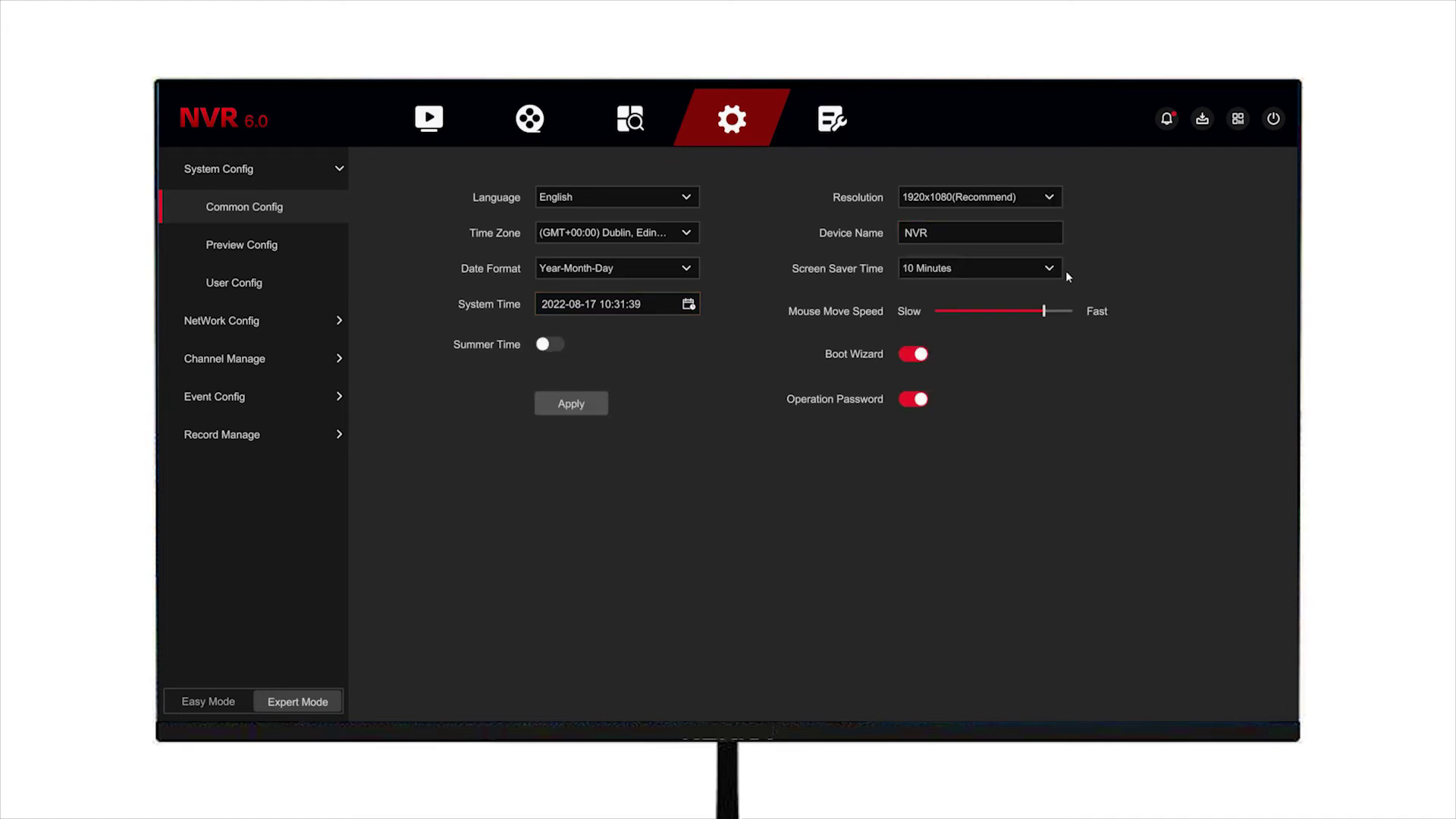
pyautogui.click(1043, 311)
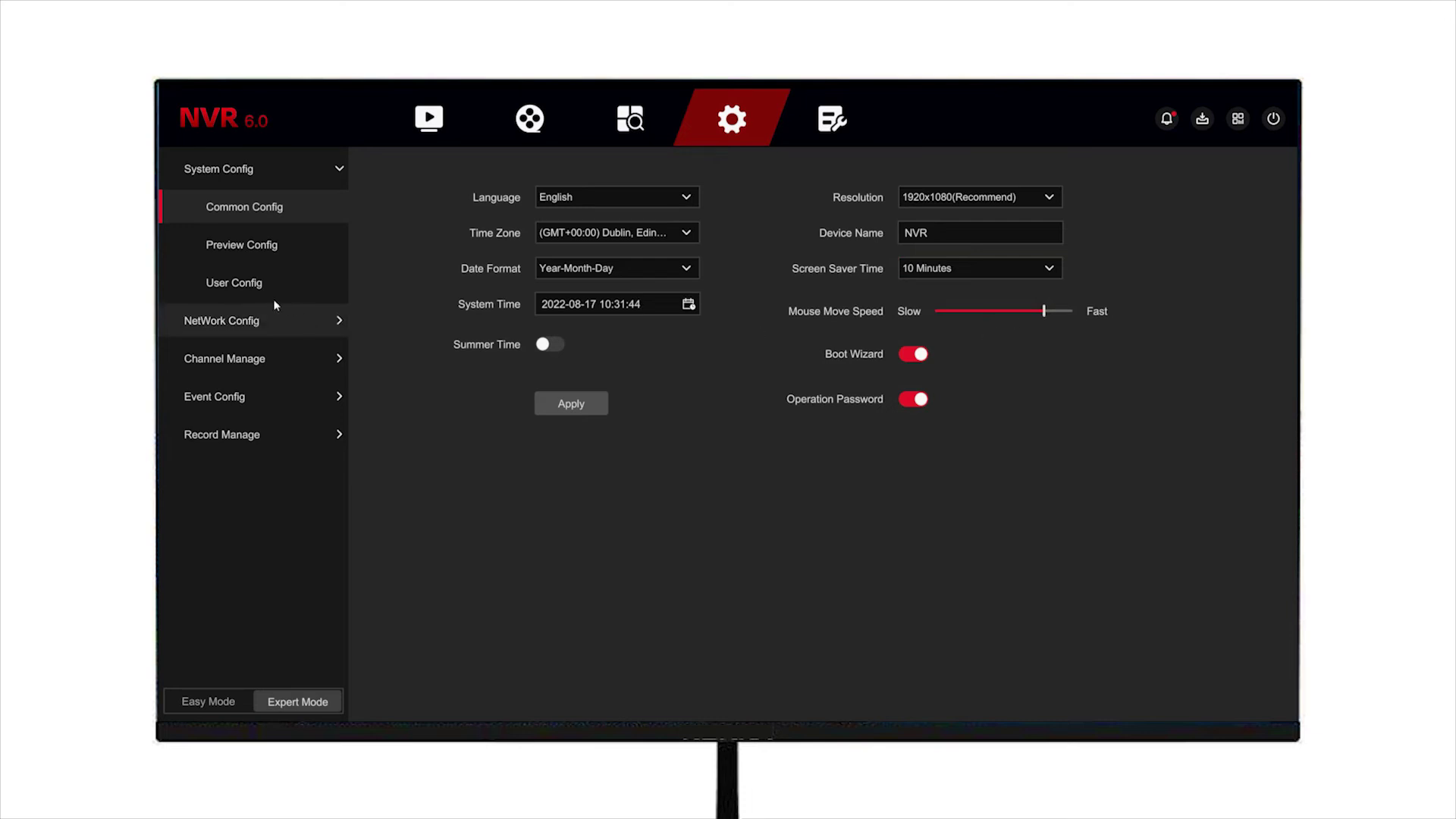
# Step: Check Preview Config, keeping a 4-split carousel at 10 Seconds, then return to network Basic Config
pyautogui.click(269, 251)
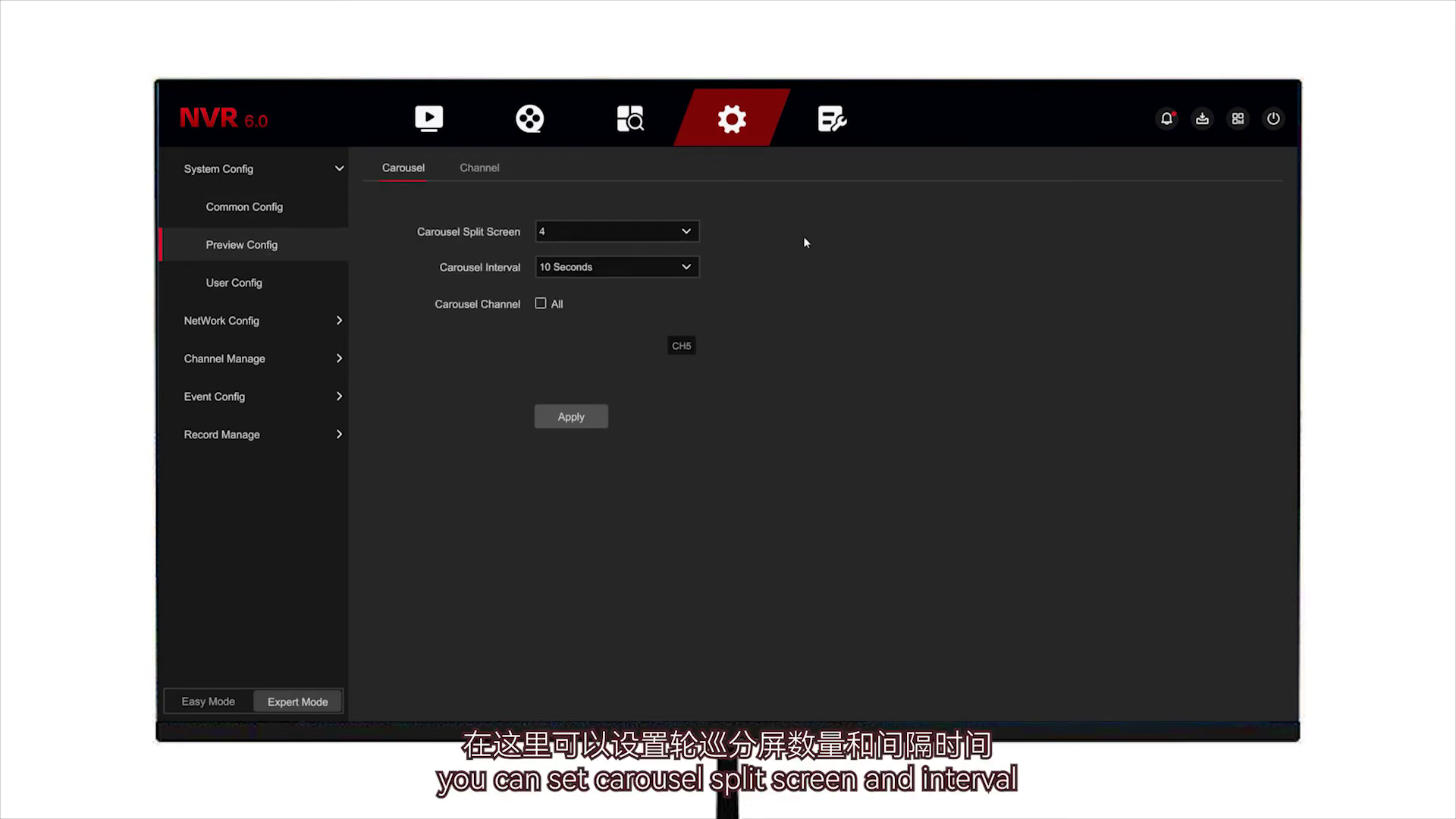
pyautogui.click(685, 230)
pyautogui.click(685, 231)
pyautogui.click(687, 269)
pyautogui.click(687, 269)
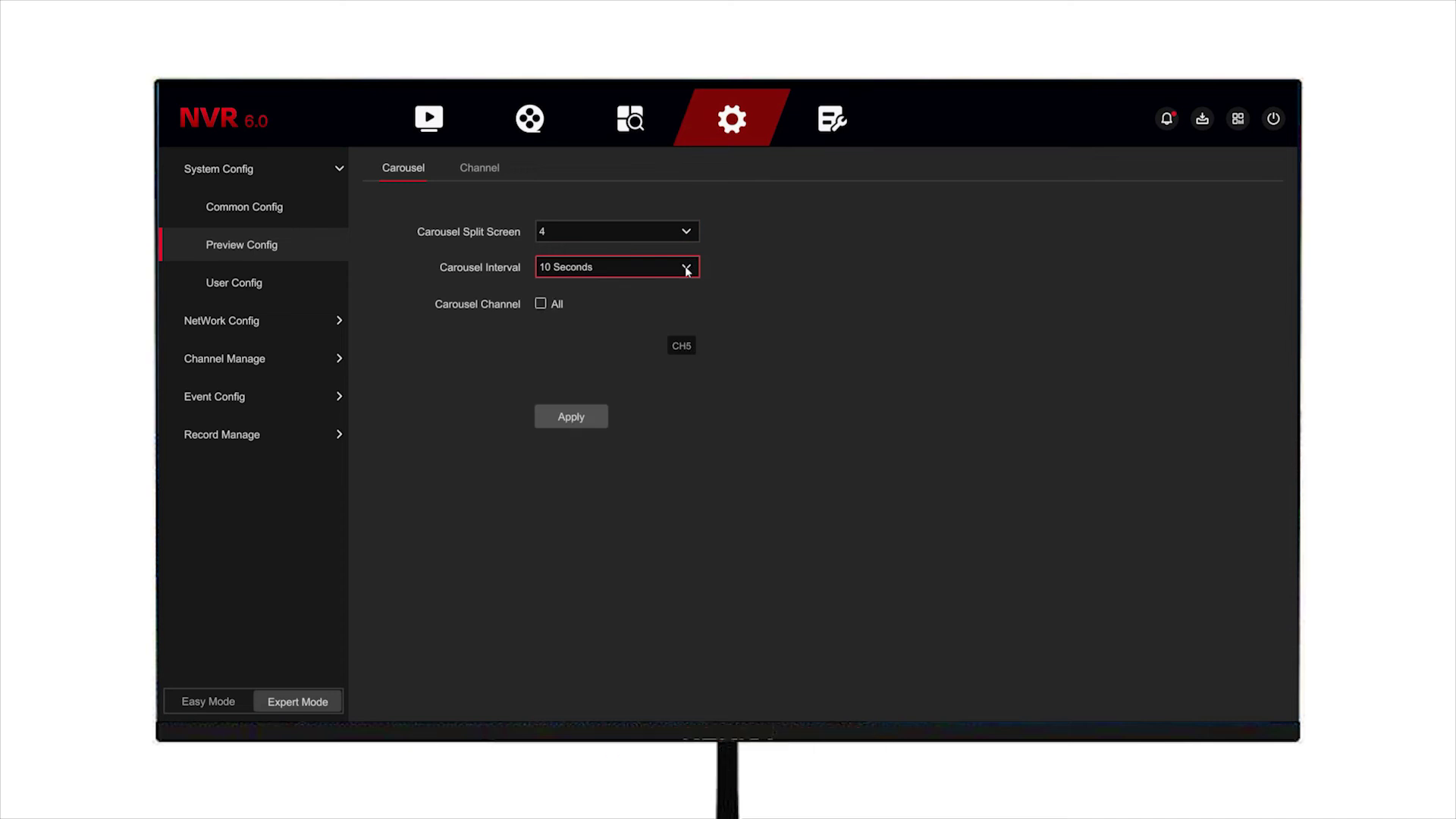
pyautogui.click(486, 179)
pyautogui.click(274, 326)
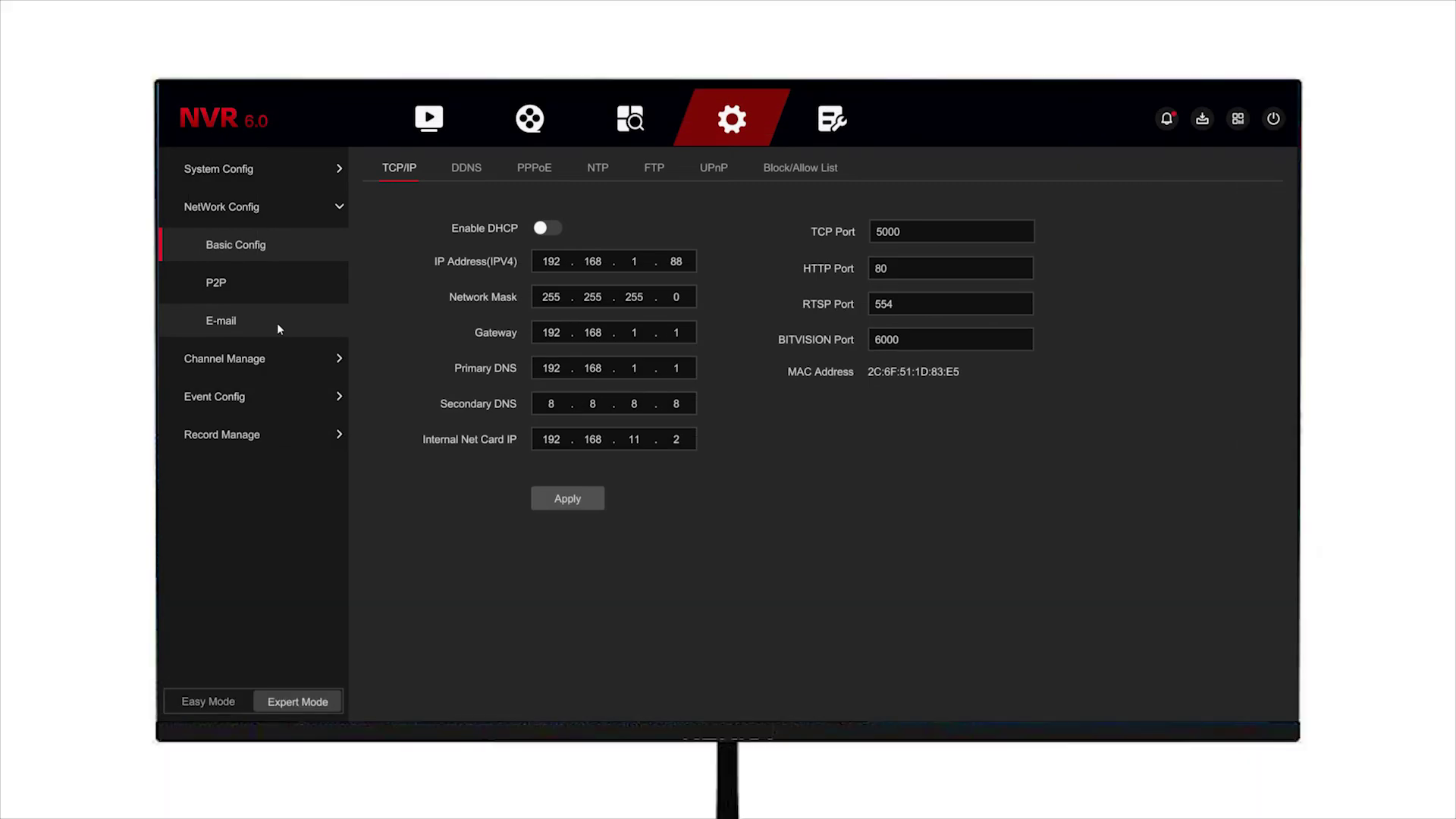
# Step: Browse the P2P/IPEYE, Image Config and Privacy Mask pages, then show CH5's Ordinary Event motion detection
pyautogui.click(284, 293)
pyautogui.click(449, 171)
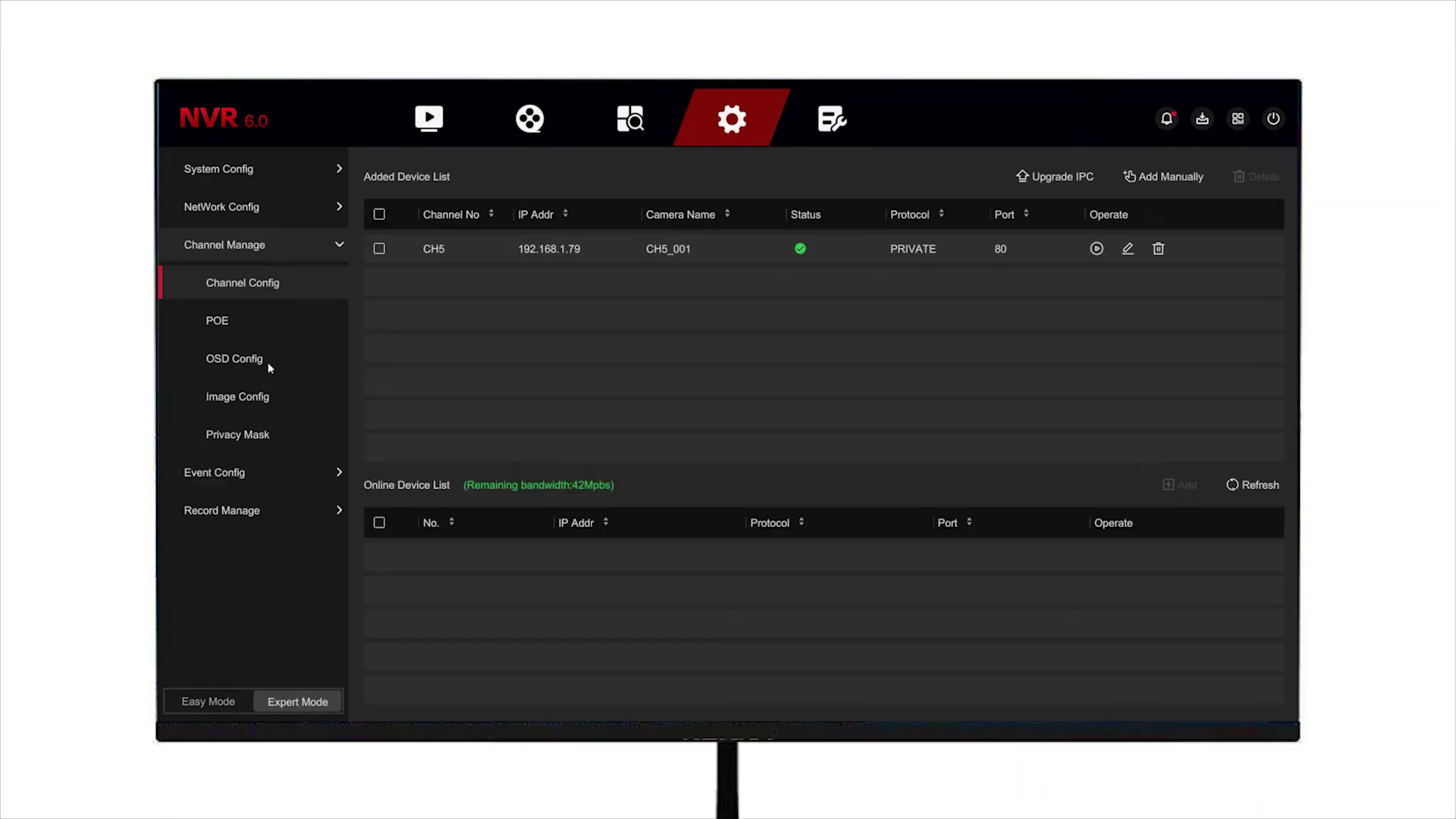
pyautogui.click(237, 400)
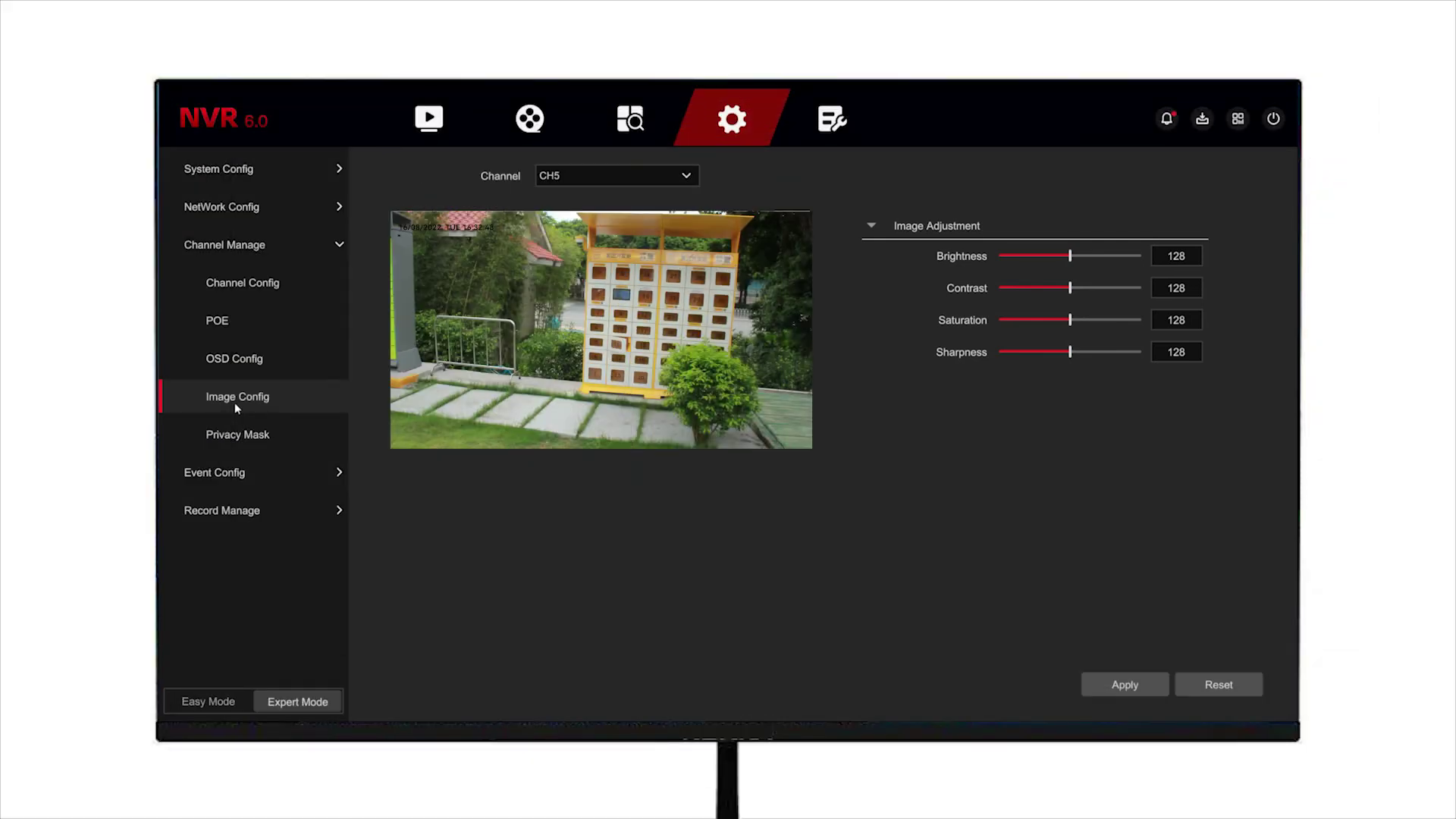
pyautogui.click(237, 433)
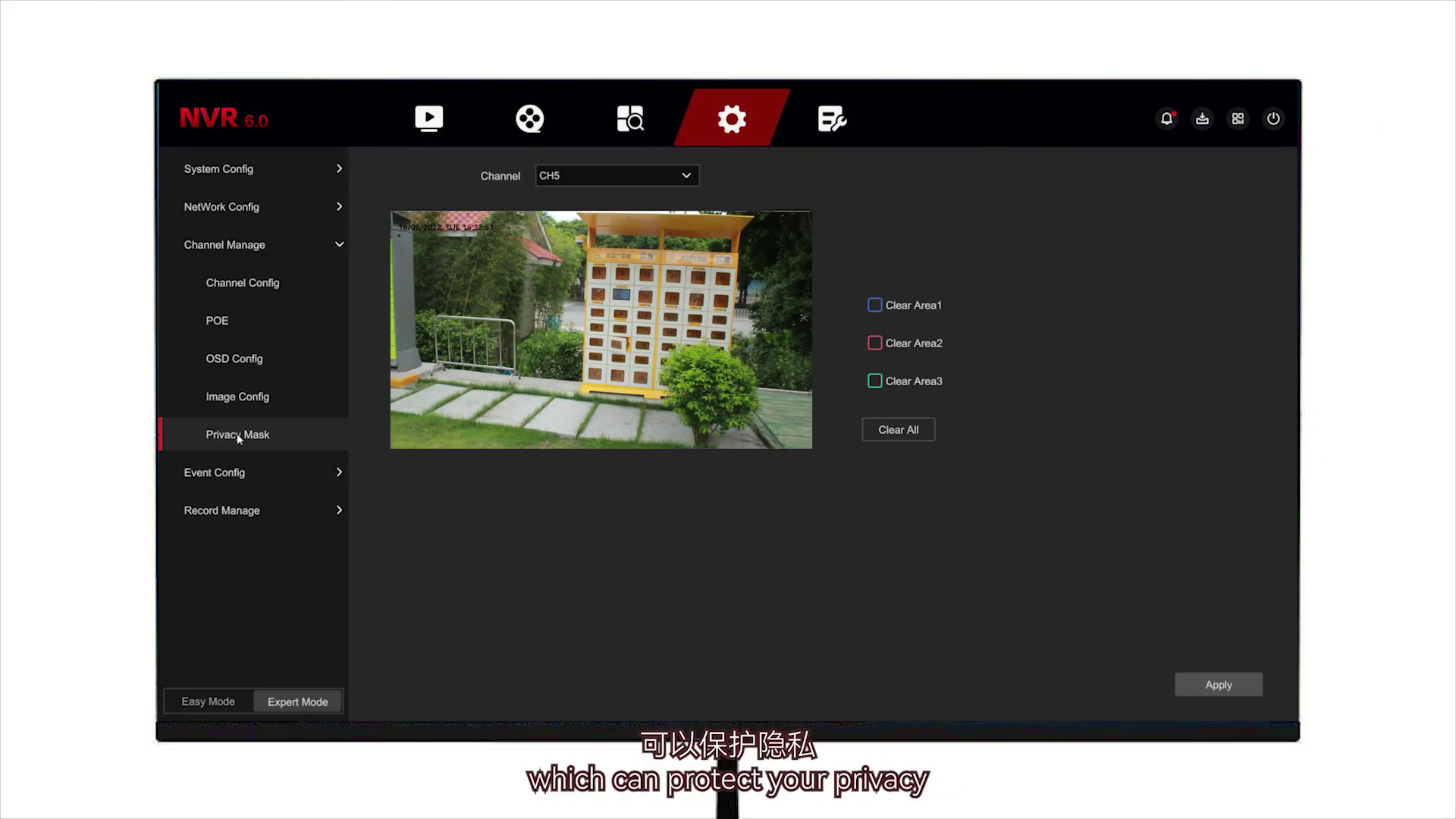
pyautogui.click(311, 475)
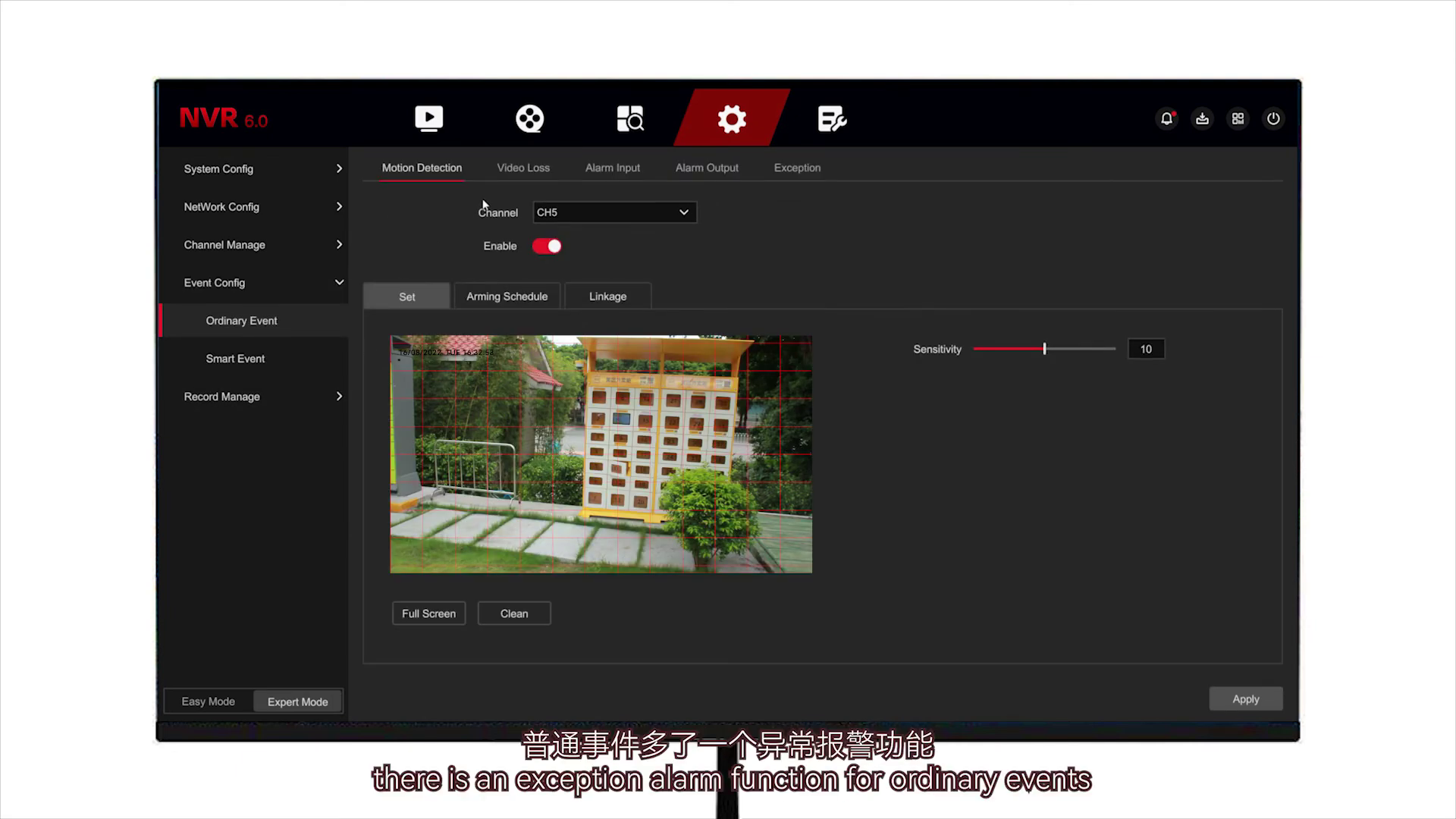
# Step: In Smart Event, select channel 5 and enable Regional Intrusion detection
pyautogui.click(797, 168)
pyautogui.click(300, 370)
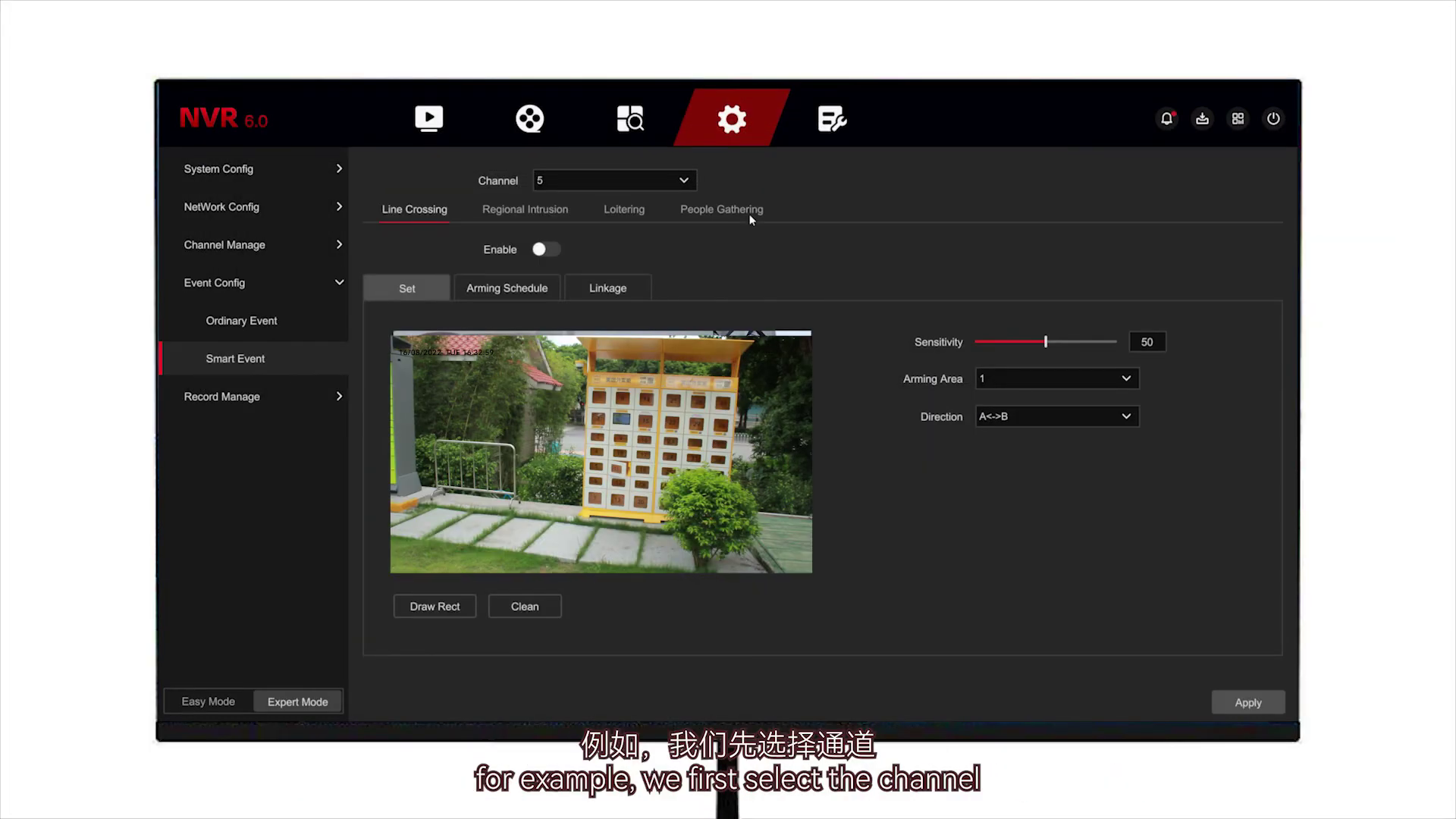
pyautogui.click(694, 182)
pyautogui.click(668, 205)
pyautogui.click(556, 214)
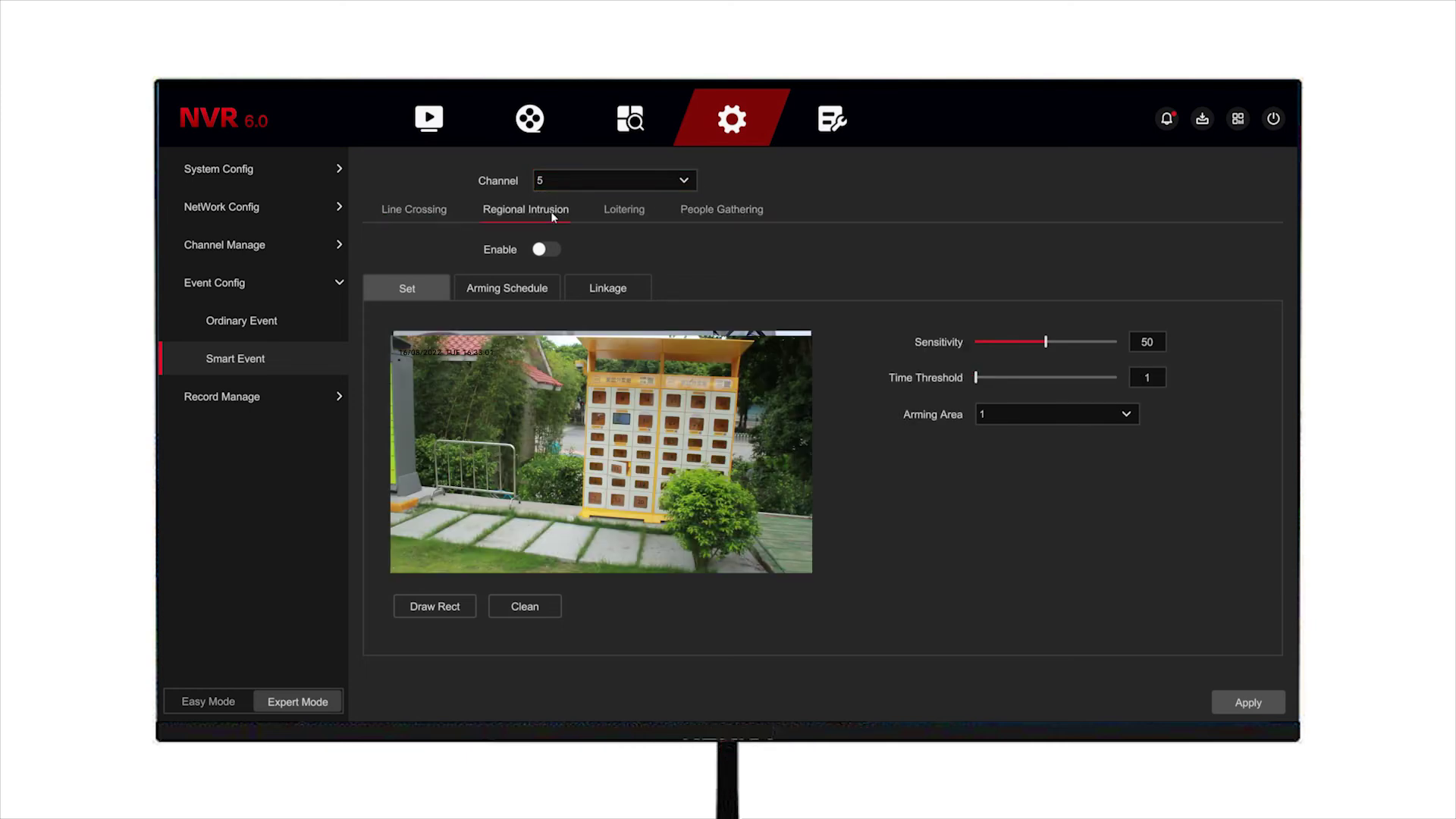
pyautogui.click(542, 257)
# Step: Draw a rectangular intrusion detection region on the camera view
pyautogui.click(439, 611)
pyautogui.click(430, 559)
pyautogui.click(429, 354)
pyautogui.click(607, 354)
pyautogui.click(608, 541)
# Step: Arm the intrusion schedule full-day on Sunday and copy it to all days
pyautogui.click(1115, 414)
pyautogui.click(523, 294)
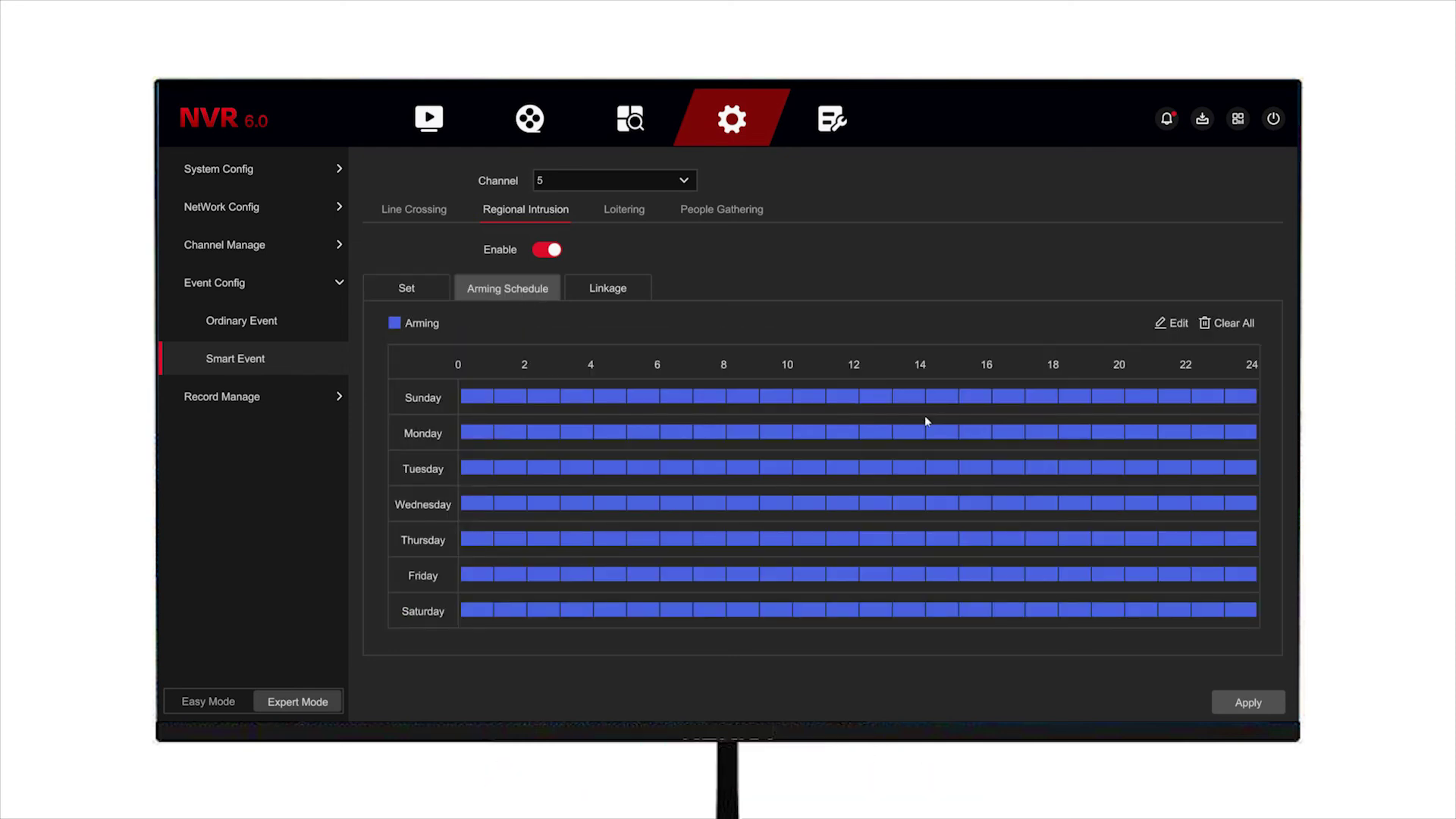
pyautogui.click(1226, 323)
pyautogui.moveTo(463, 397); pyautogui.dragTo(1253, 398)
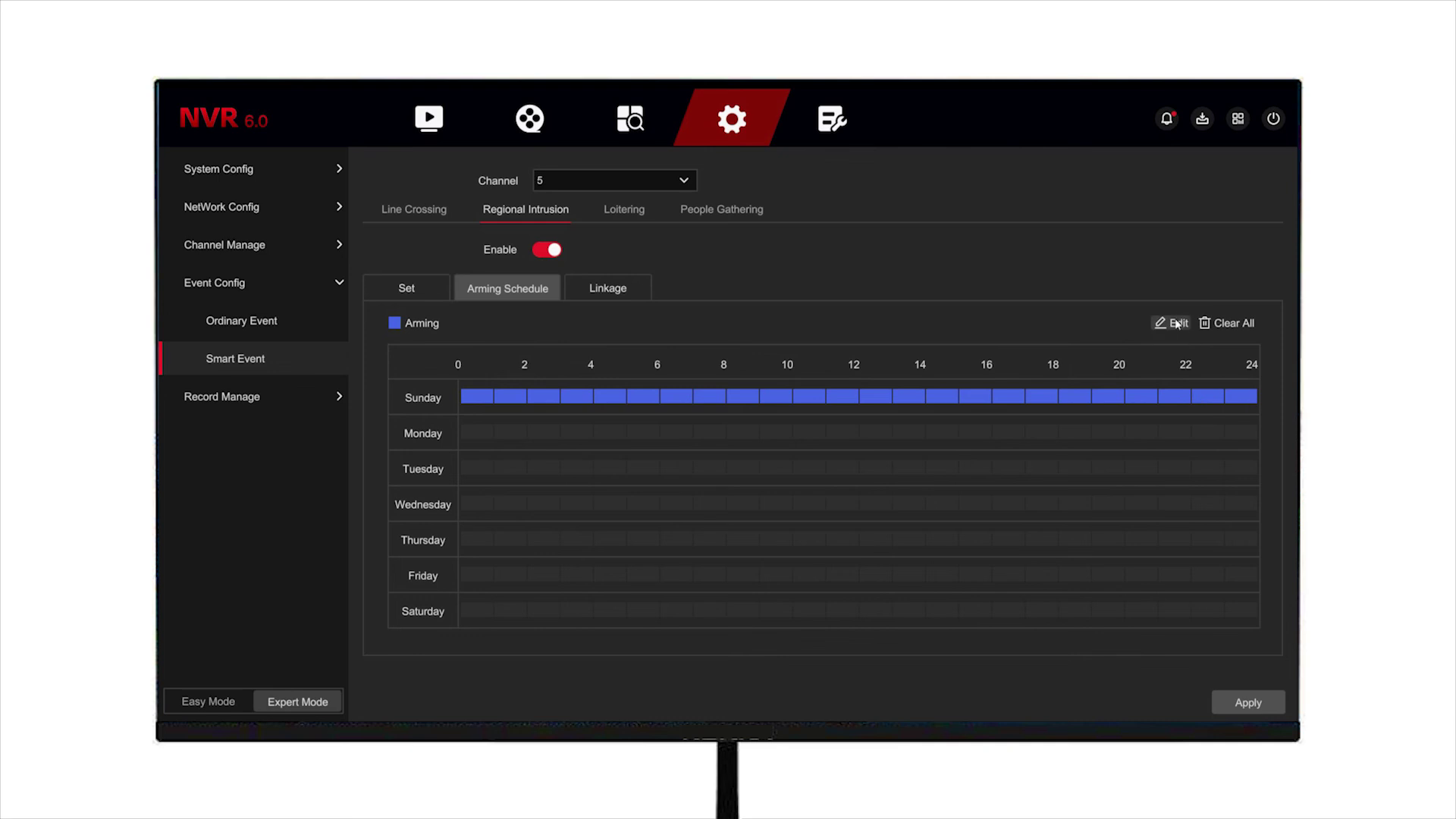
pyautogui.click(1171, 323)
pyautogui.click(612, 538)
pyautogui.click(910, 631)
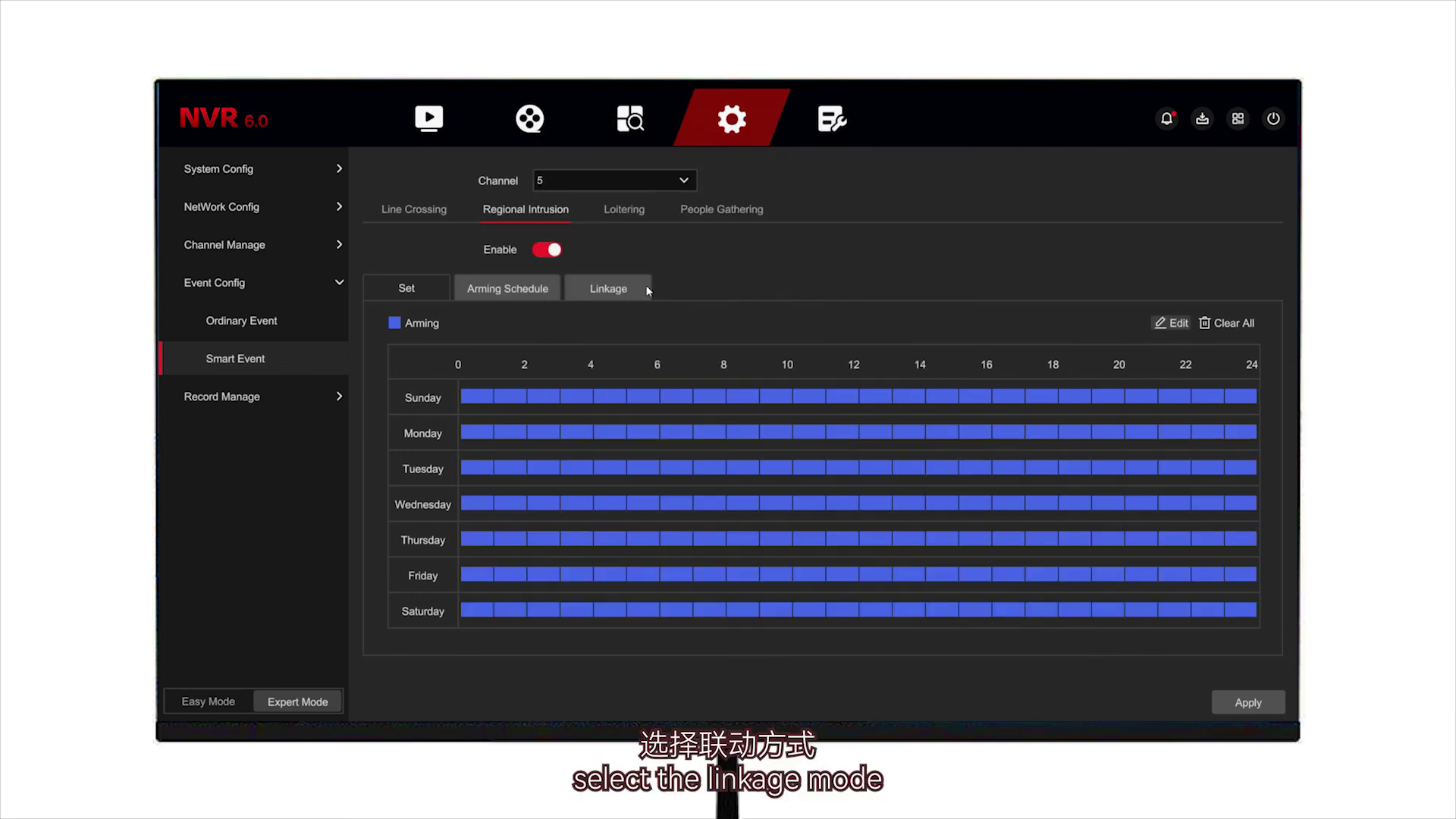
# Step: Link Channel Record to the intrusion alarm, then move to Record Plan
pyautogui.click(607, 288)
pyautogui.click(443, 498)
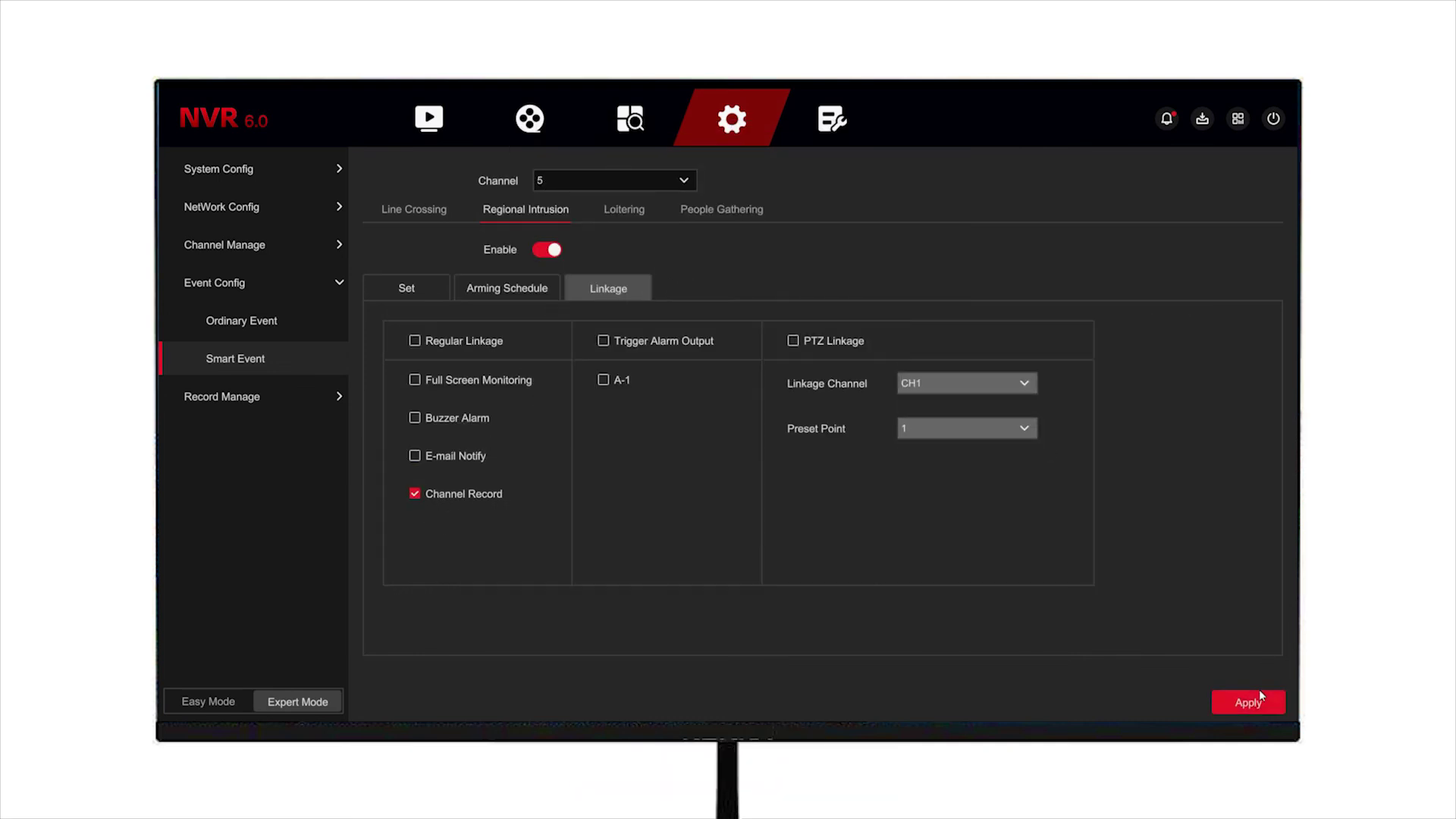
pyautogui.click(266, 396)
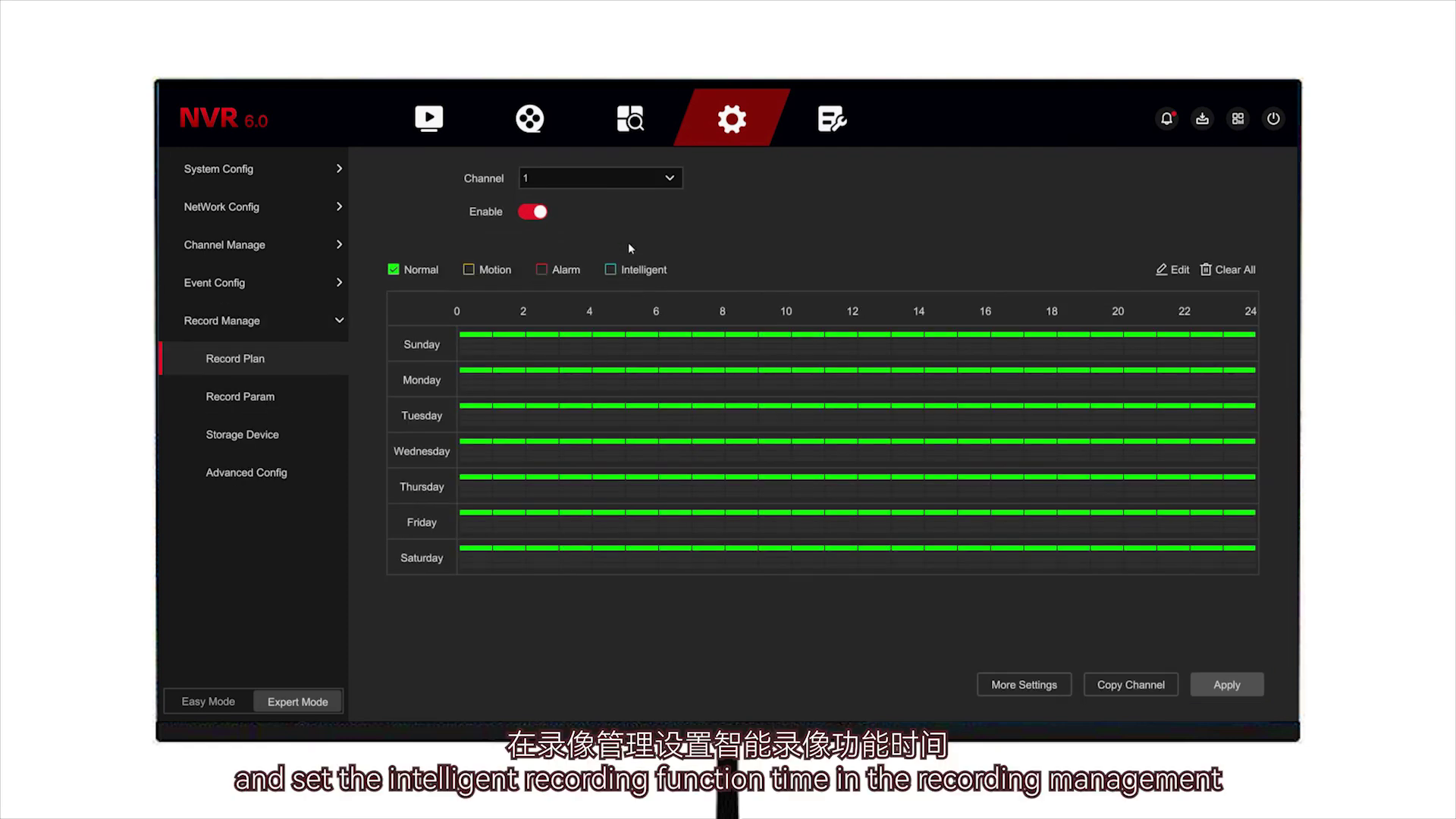
# Step: Schedule Intelligent recording for channel 5 across Sunday and copy it to every day
pyautogui.click(599, 178)
pyautogui.click(604, 296)
pyautogui.click(628, 272)
pyautogui.moveTo(484, 349); pyautogui.dragTo(1253, 354)
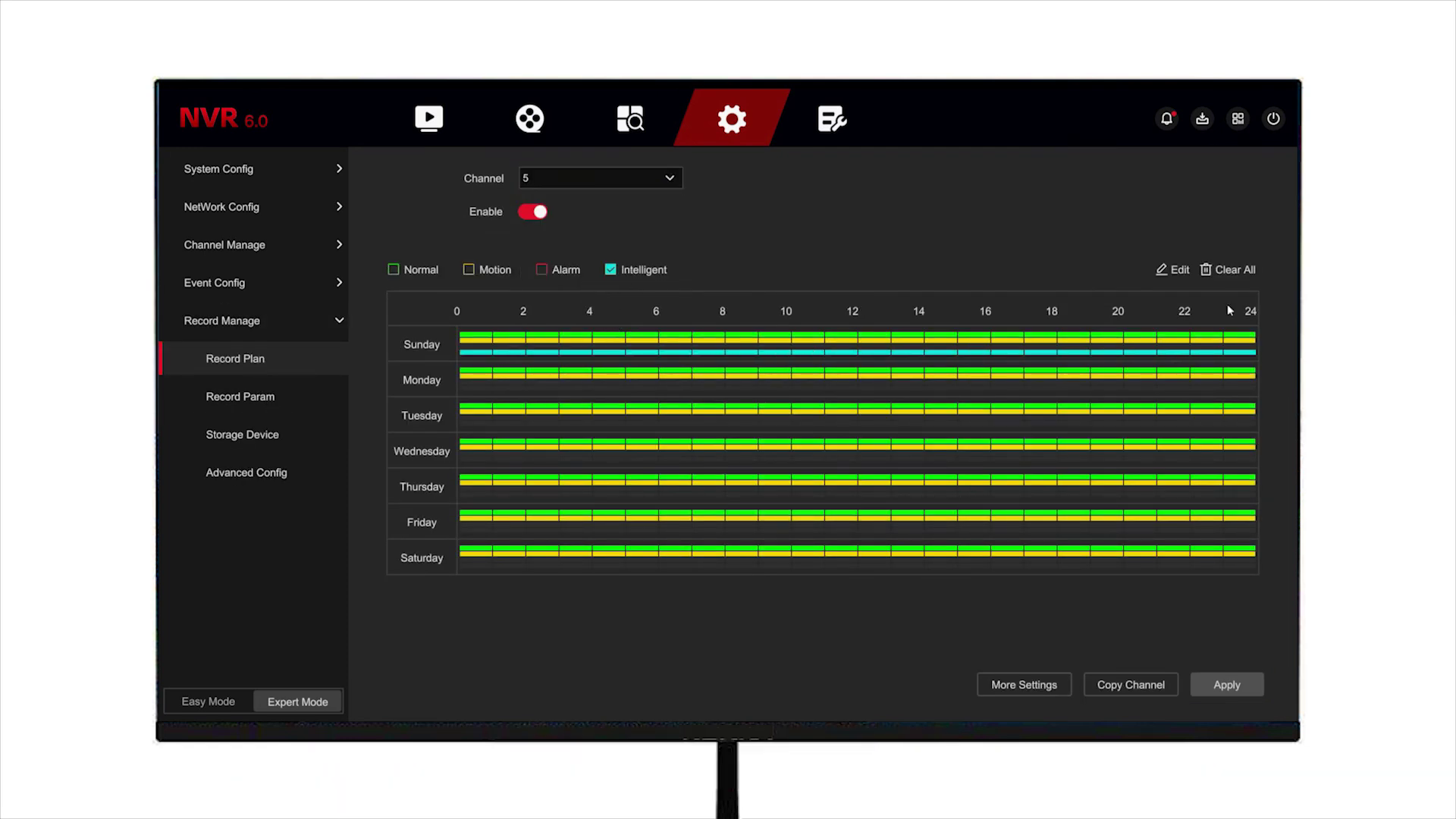
pyautogui.click(1173, 270)
pyautogui.click(457, 537)
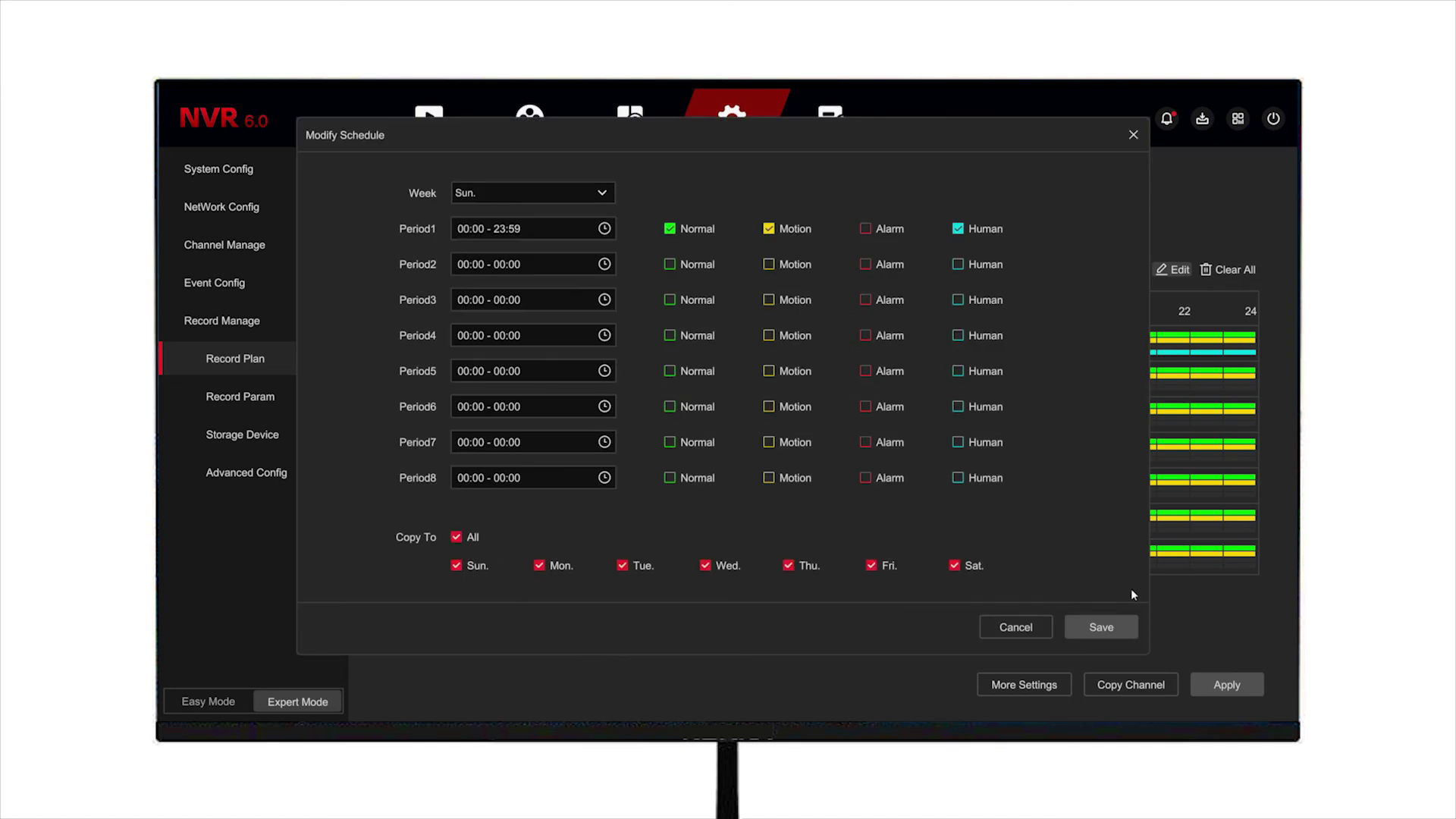
pyautogui.click(1102, 626)
# Step: Save the record plan and show CH5 full-screen in live preview
pyautogui.click(1212, 687)
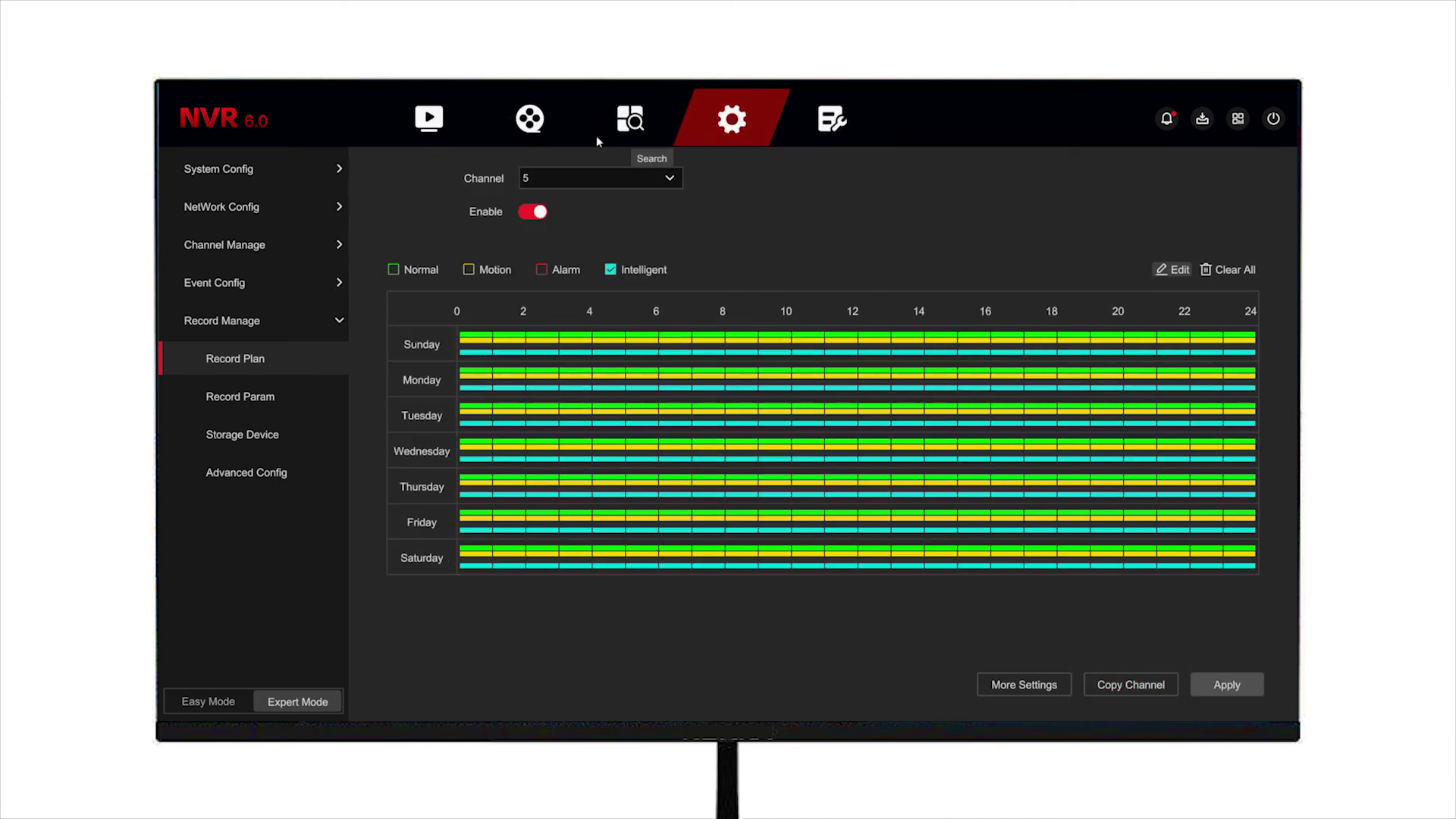
pyautogui.click(397, 135)
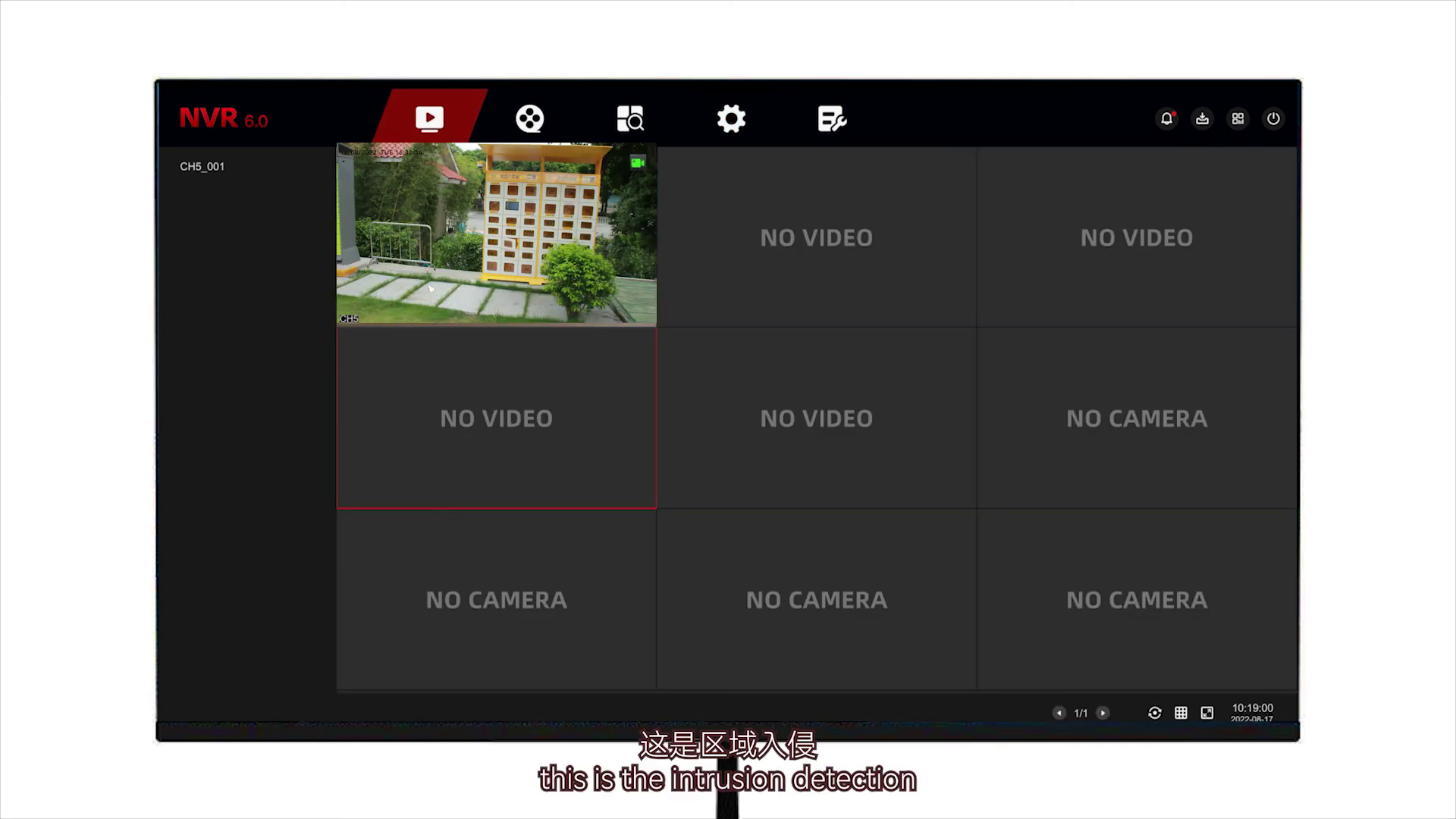
pyautogui.doubleClick(430, 240)
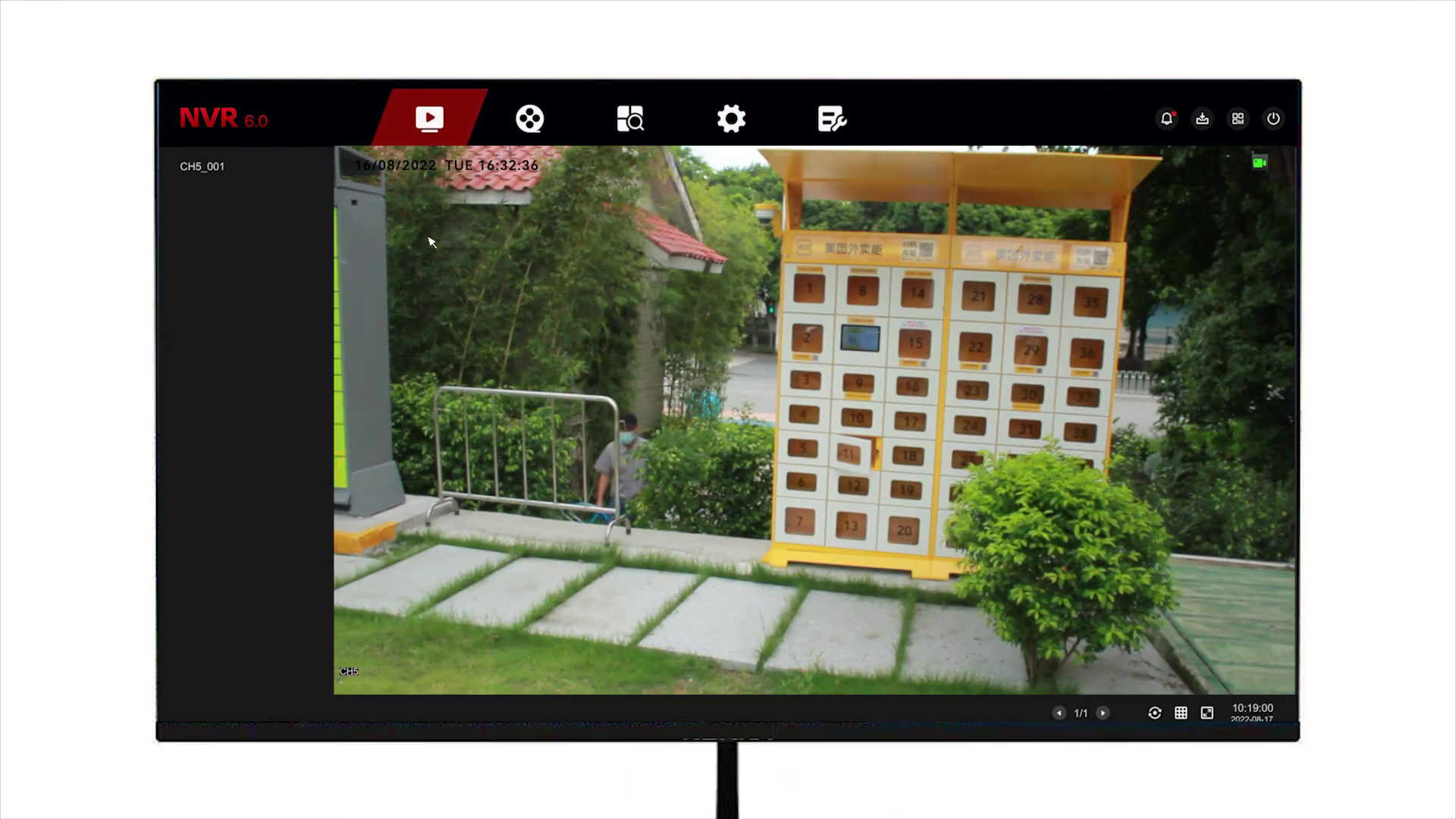